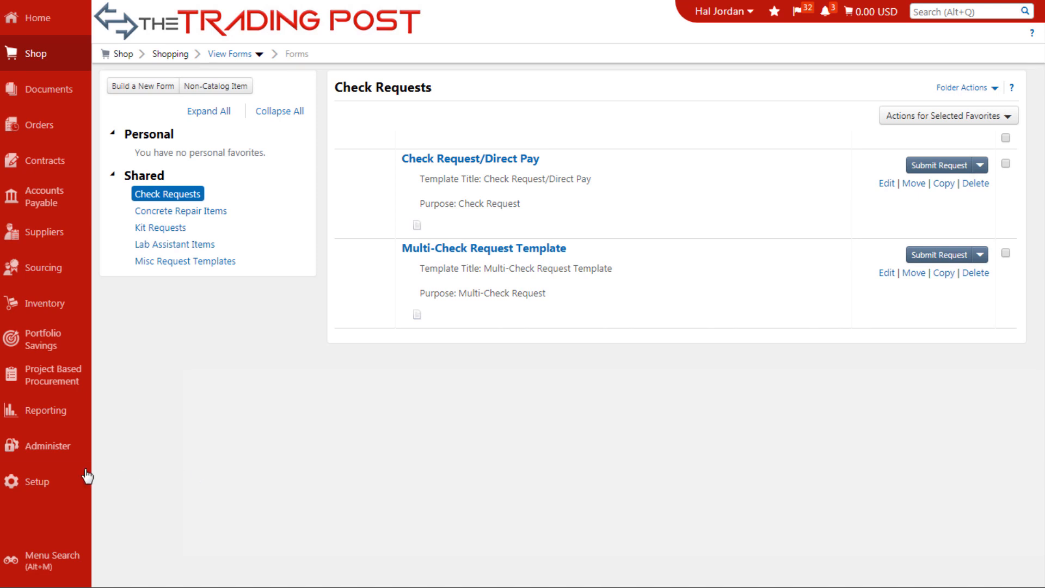
- Open the list of request templates in the shopping administration settings
{"action": "mouse_move", "coordinate": [57, 456]}
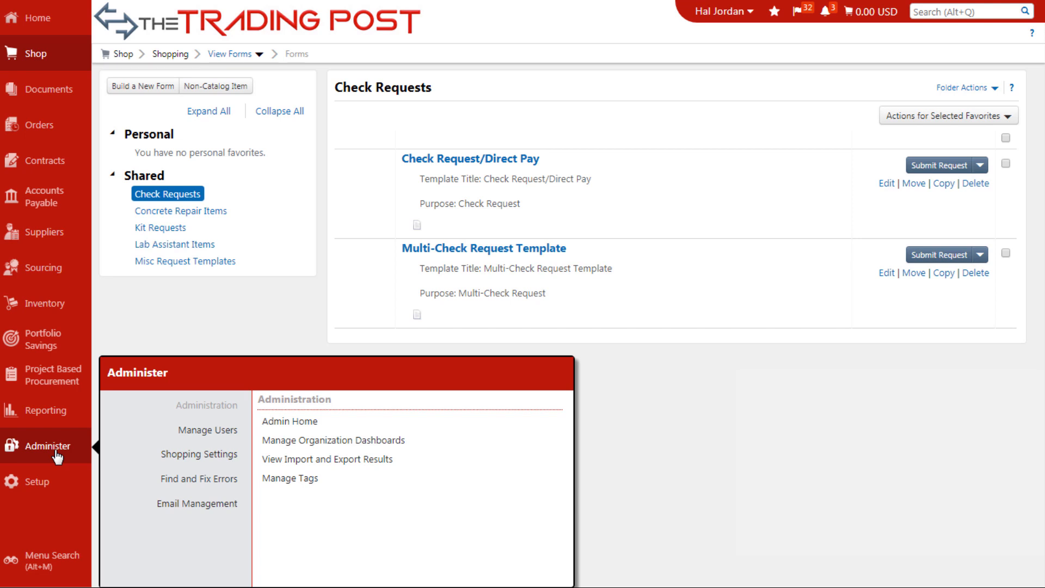
{"action": "mouse_move", "coordinate": [199, 457]}
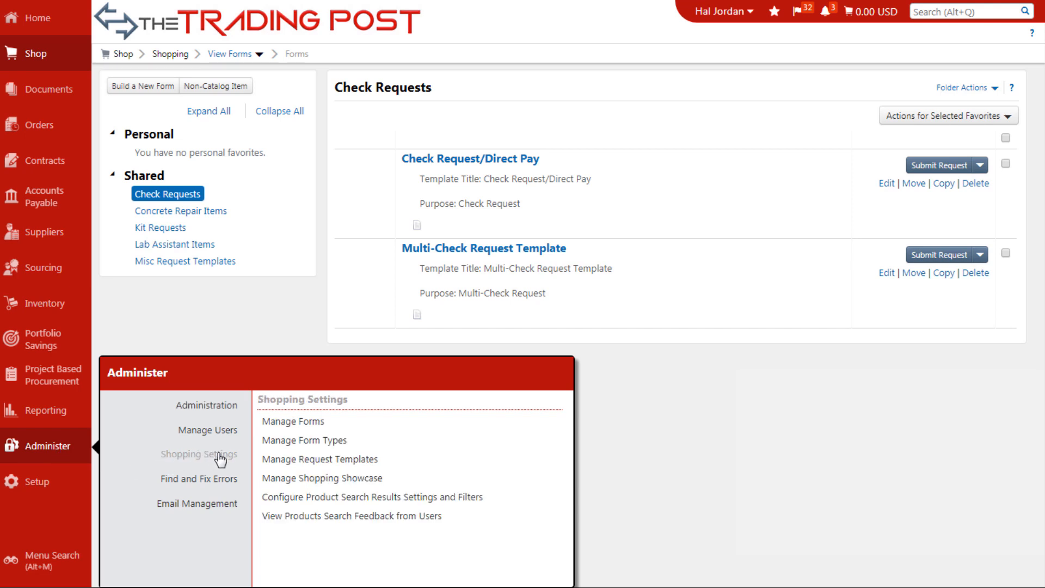
{"action": "left_click", "coordinate": [305, 460]}
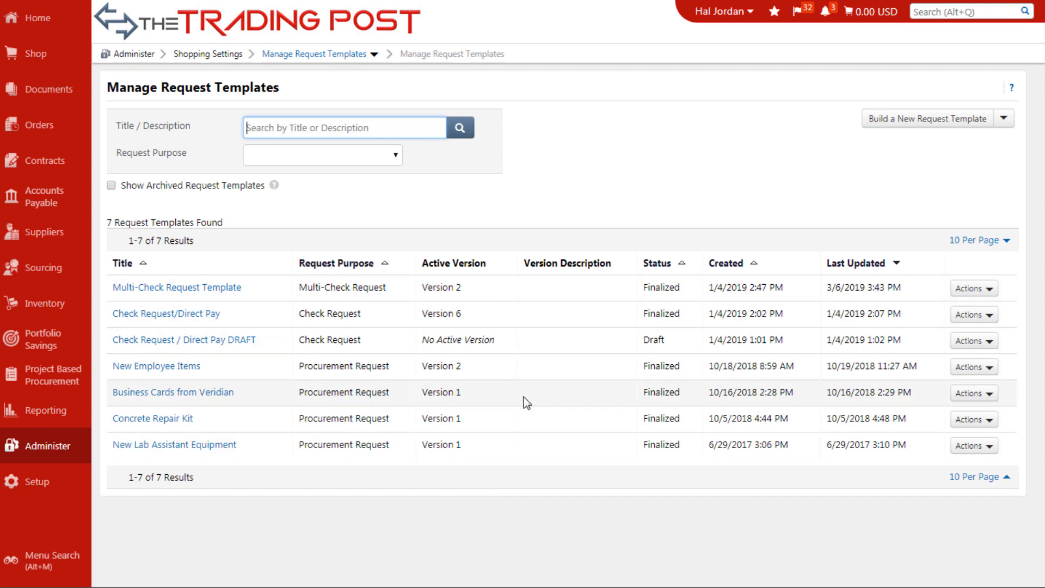
- Start a Check Request/Direct Pay request from the shopping forms and advance to its Supplier section
{"action": "mouse_move", "coordinate": [85, 63]}
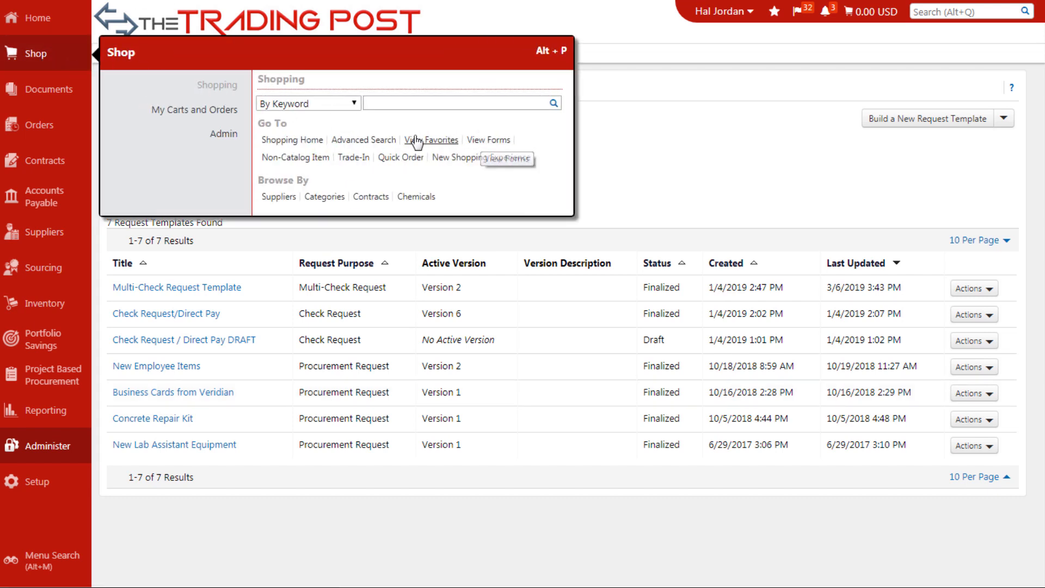
{"action": "left_click", "coordinate": [486, 141]}
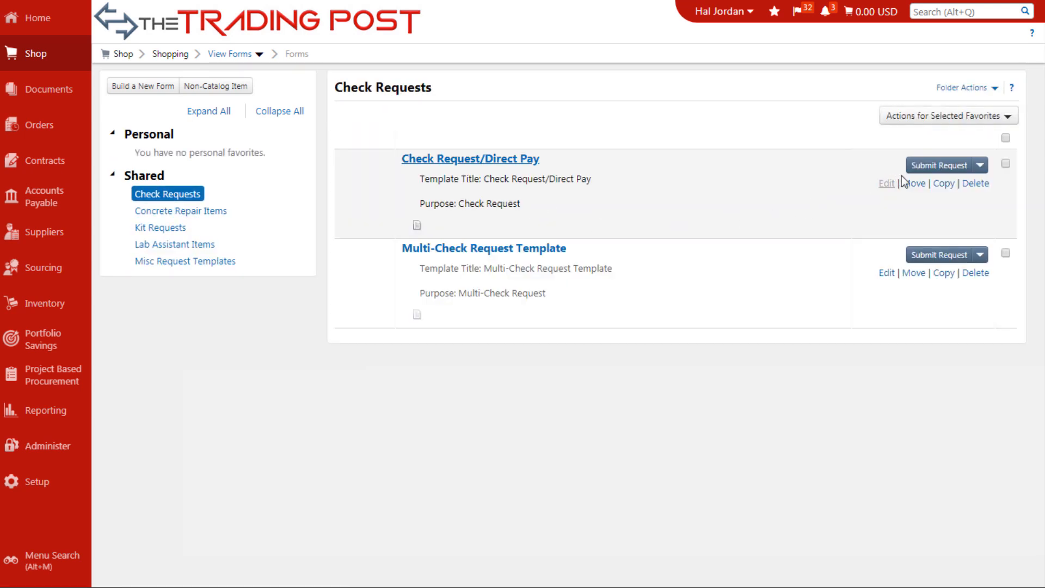
{"action": "left_click", "coordinate": [937, 166]}
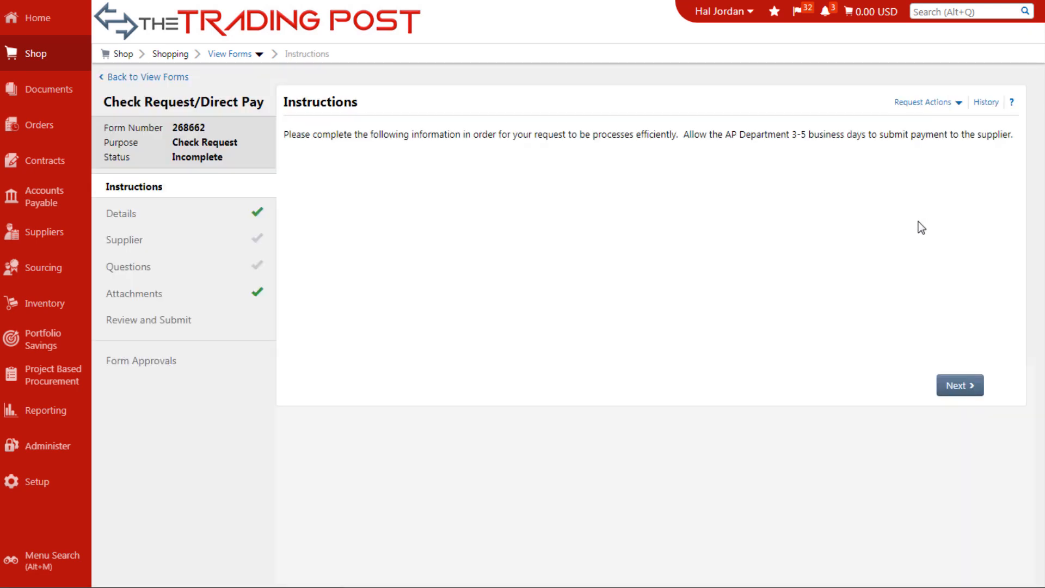
{"action": "left_click", "coordinate": [953, 391]}
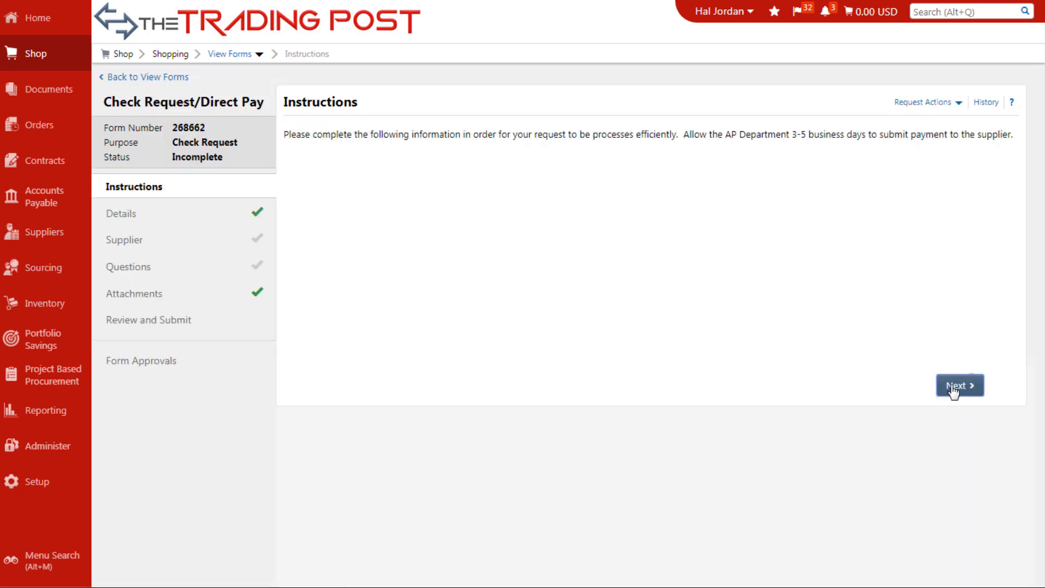
{"action": "left_click", "coordinate": [984, 394]}
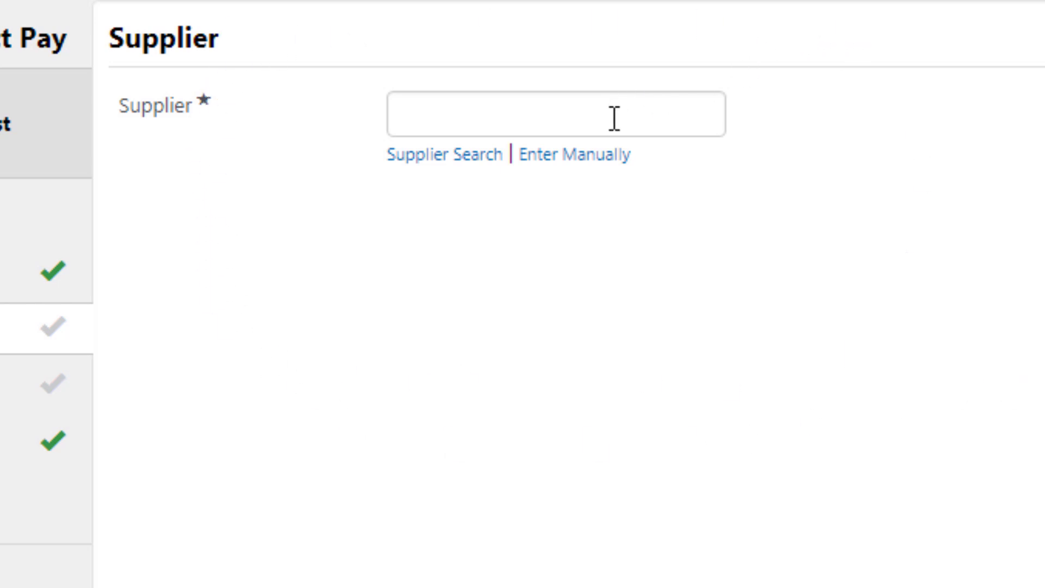
- Set the supplier to Veridian Dynamics with HQ (Primary Remittance) as the remit-to address
{"action": "left_click", "coordinate": [593, 109]}
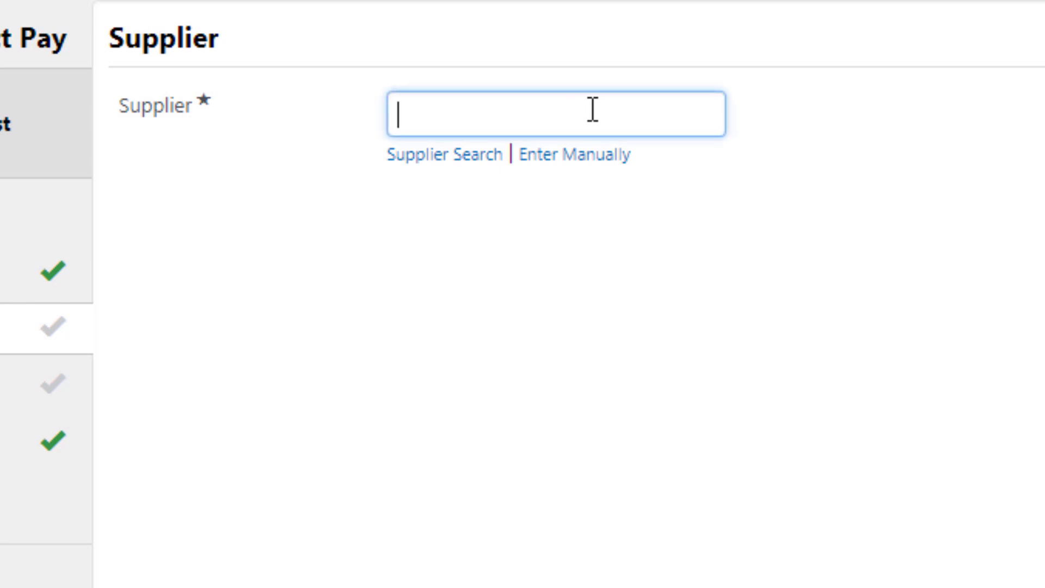
{"action": "type", "text": "verid"}
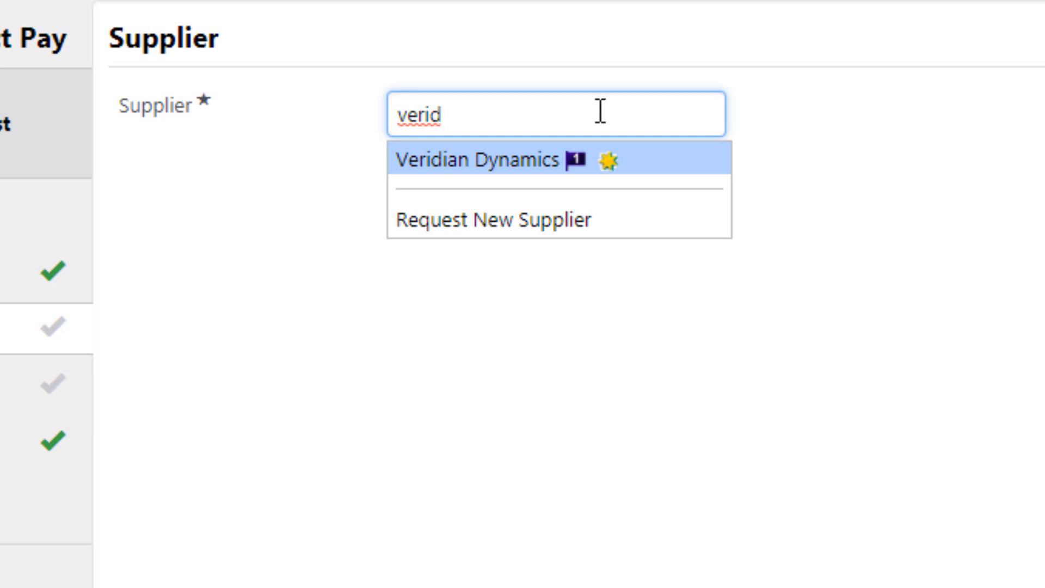
{"action": "left_click", "coordinate": [497, 154]}
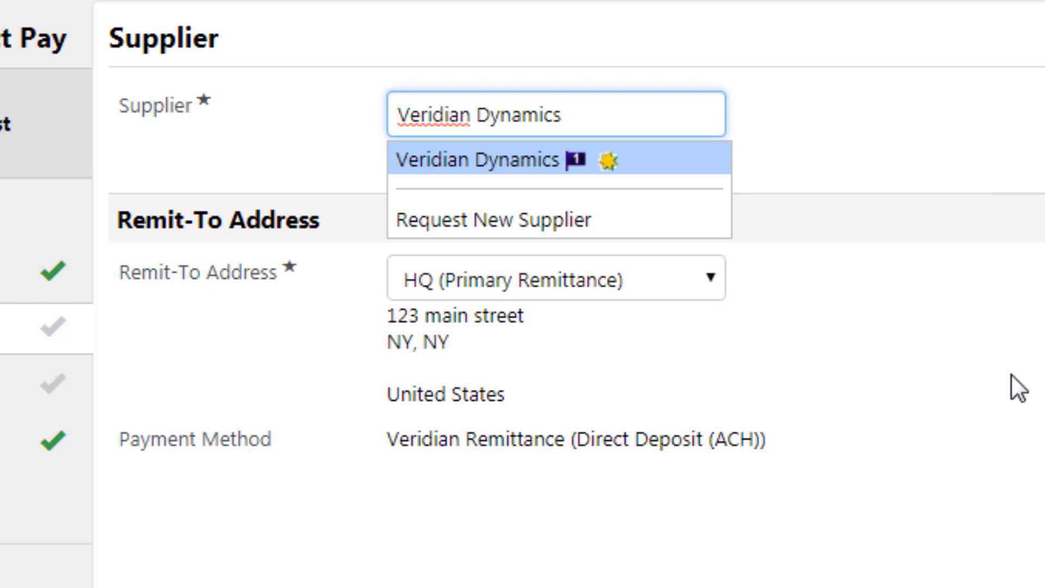
{"action": "left_click", "coordinate": [962, 365]}
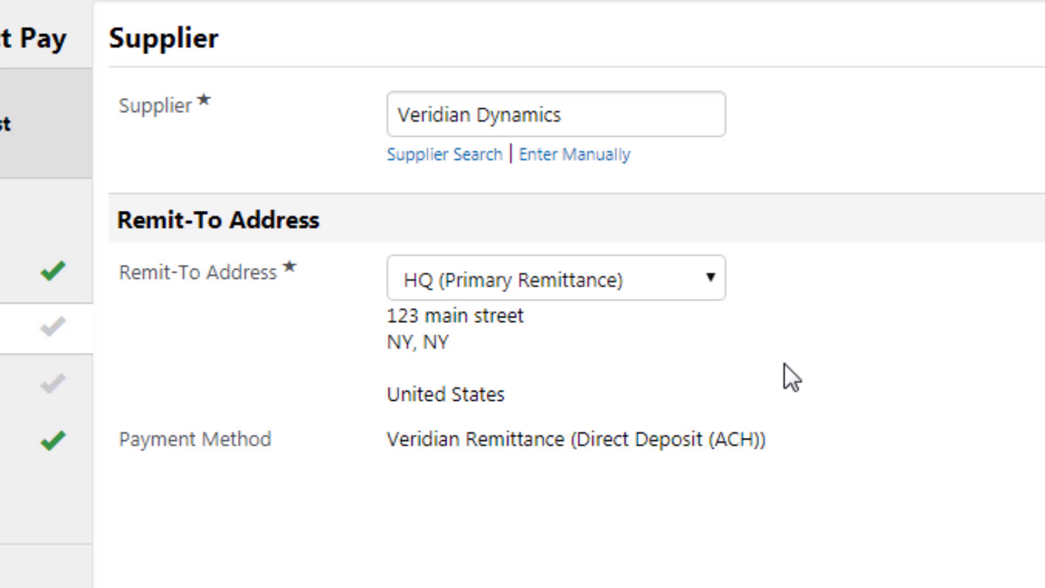
{"action": "left_click", "coordinate": [693, 289]}
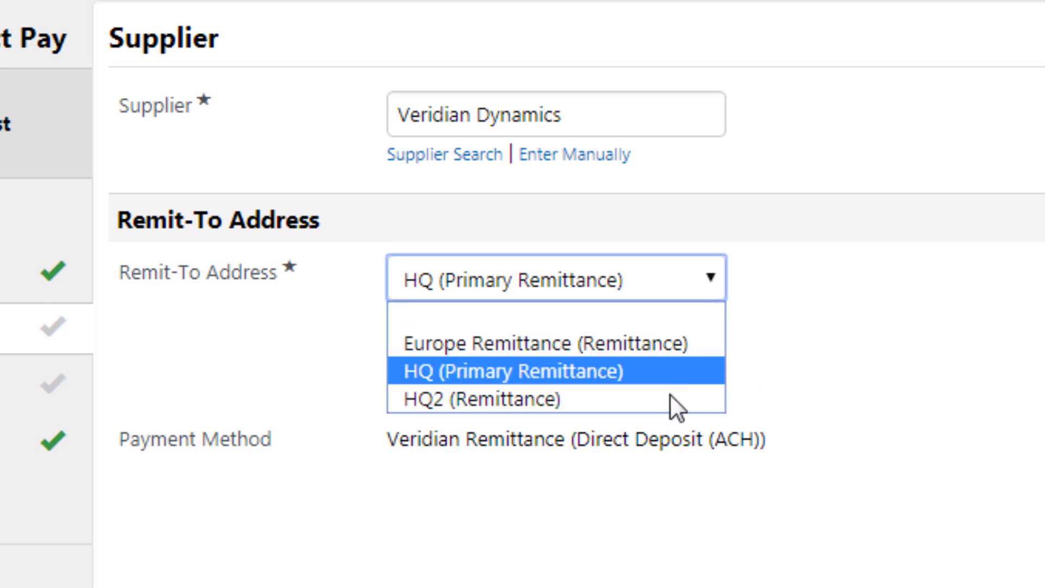
{"action": "left_click", "coordinate": [698, 376]}
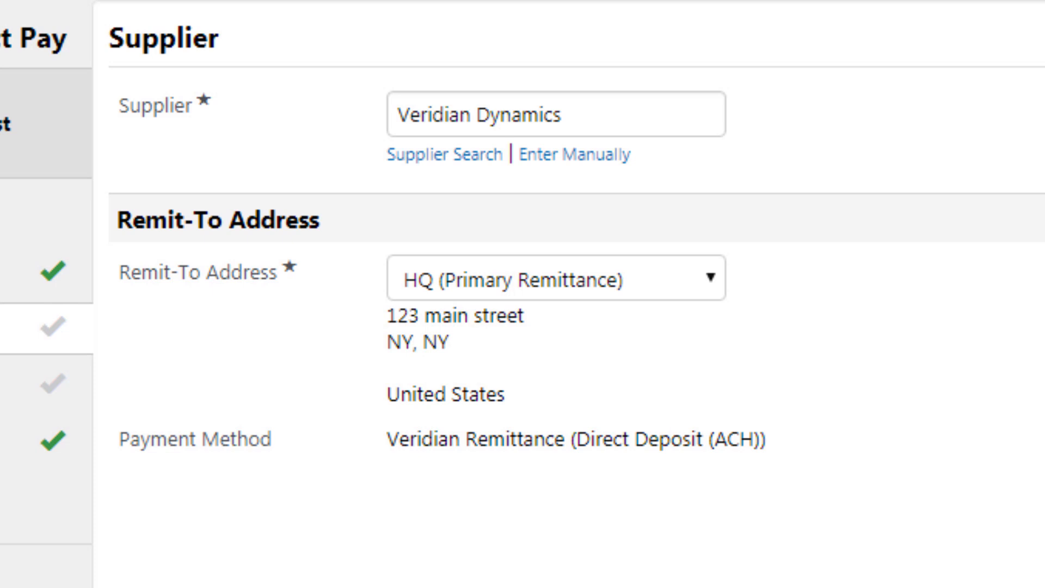
- Change the request's supplier to Dark Star Tech and review the remit-to address fields
{"action": "left_click_drag", "start_coordinate": [610, 115], "coordinate": [307, 121]}
{"action": "type", "text": "dark"}
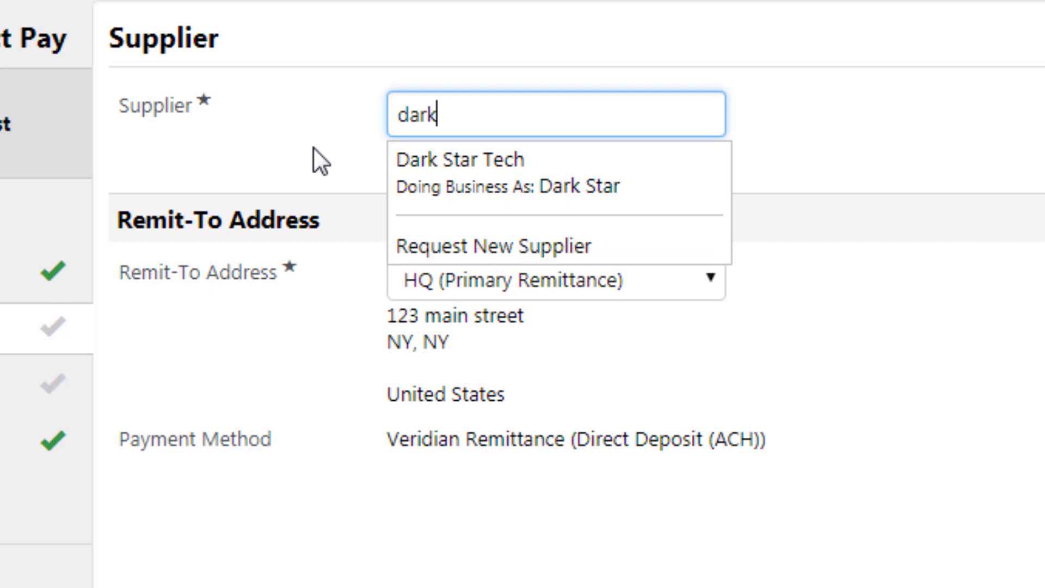
{"action": "key", "text": "Down"}
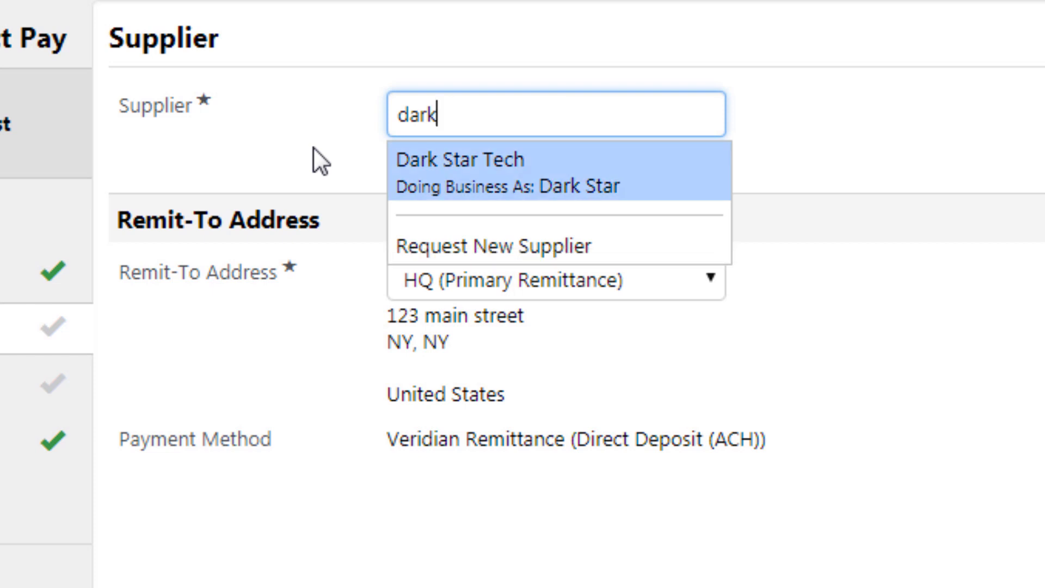
{"action": "left_click", "coordinate": [485, 174]}
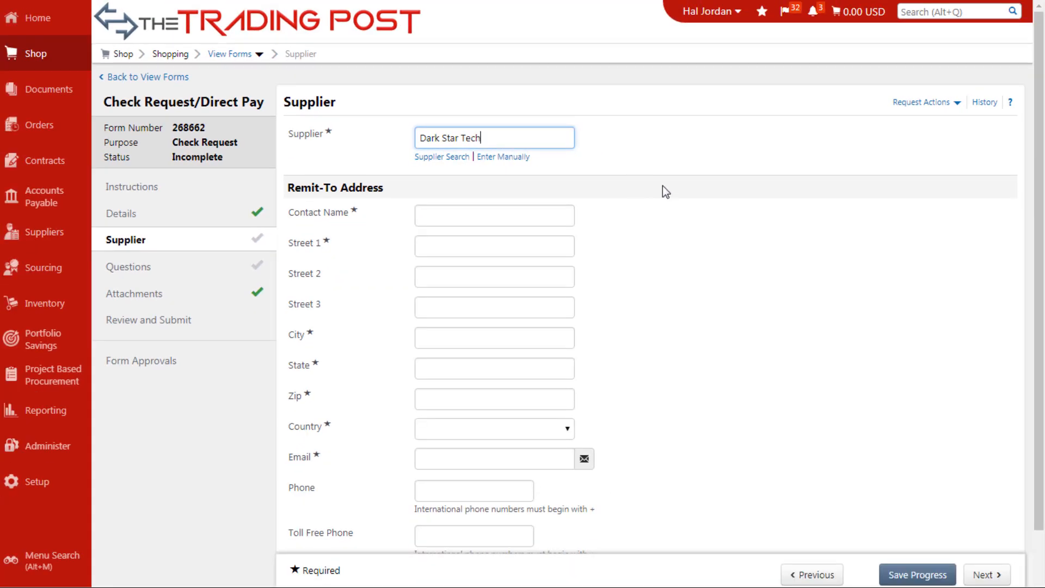
{"action": "scroll", "coordinate": [311, 487], "scroll_direction": "down", "scroll_amount": 2}
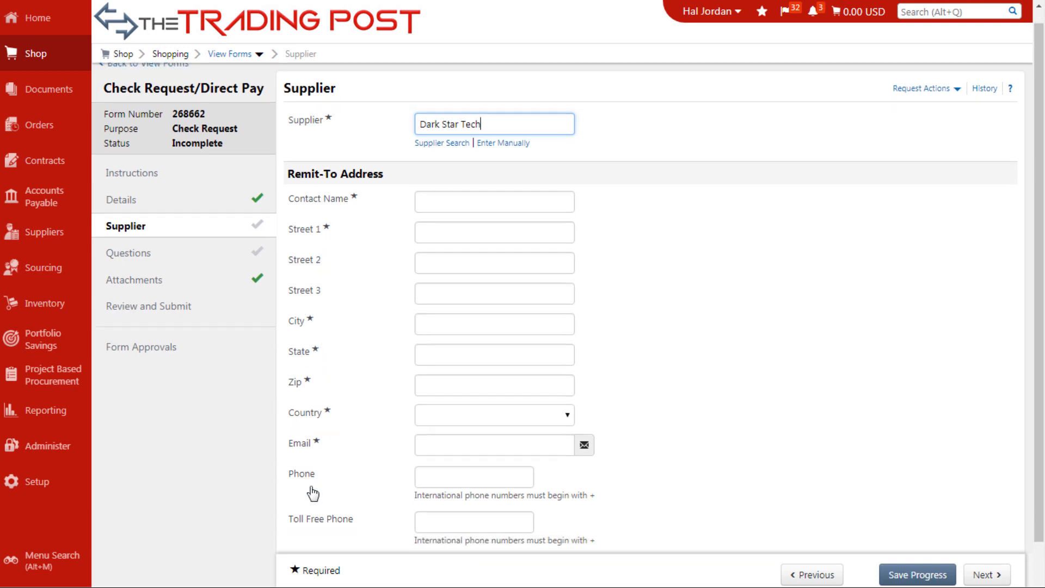
{"action": "scroll", "coordinate": [327, 487], "scroll_direction": "up", "scroll_amount": 2}
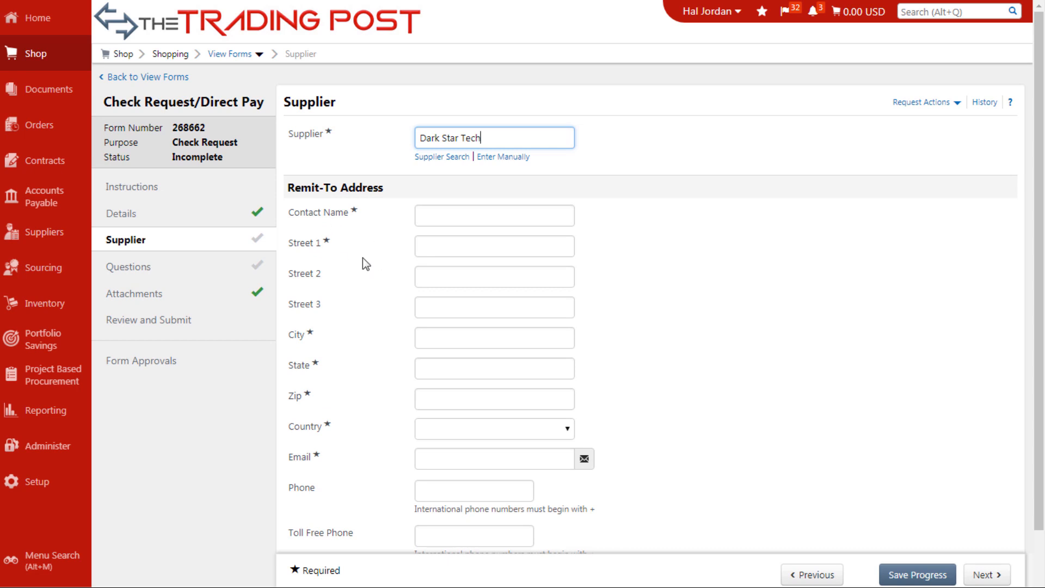
- Review the fields for entering a supplier manually, and cancel the manual entry
{"action": "left_click", "coordinate": [497, 158]}
{"action": "scroll", "coordinate": [605, 392], "scroll_direction": "down", "scroll_amount": 2}
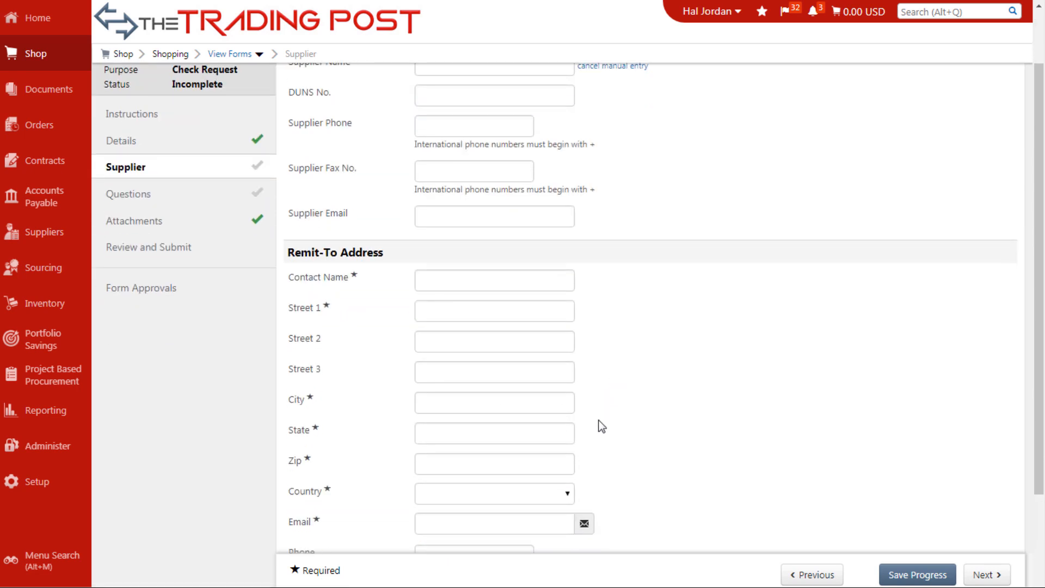
{"action": "scroll", "coordinate": [602, 426], "scroll_direction": "up", "scroll_amount": 2}
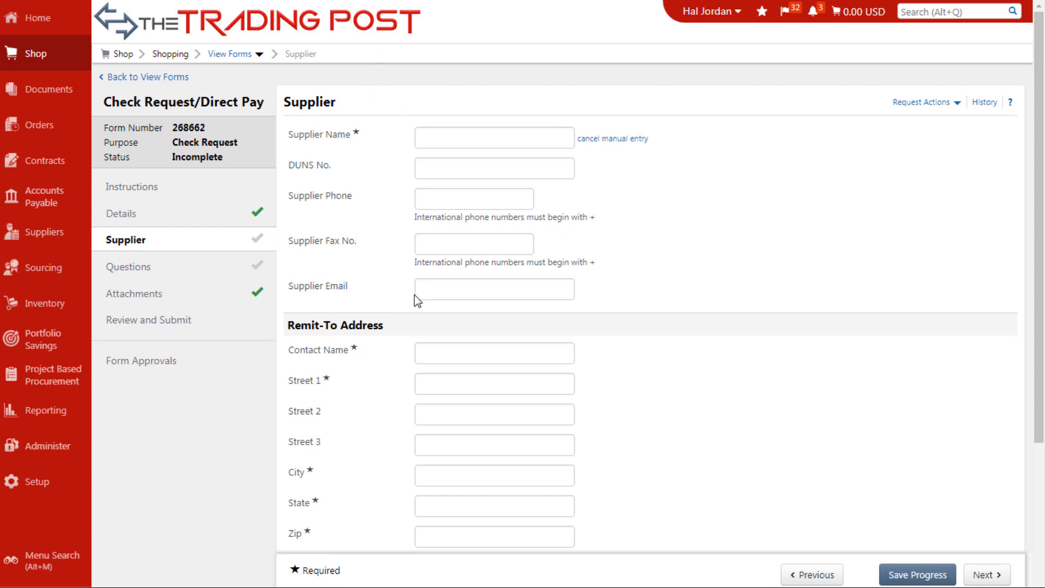
{"action": "left_click", "coordinate": [631, 139]}
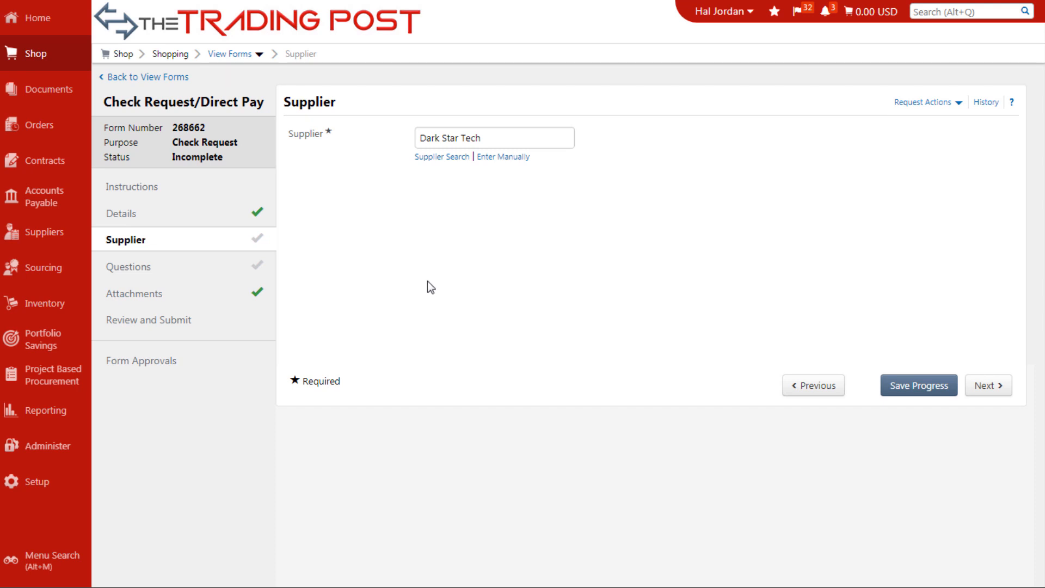
- Search for suppliers named "veridian" in the request's supplier search
{"action": "left_click", "coordinate": [438, 158]}
{"action": "left_click", "coordinate": [214, 252]}
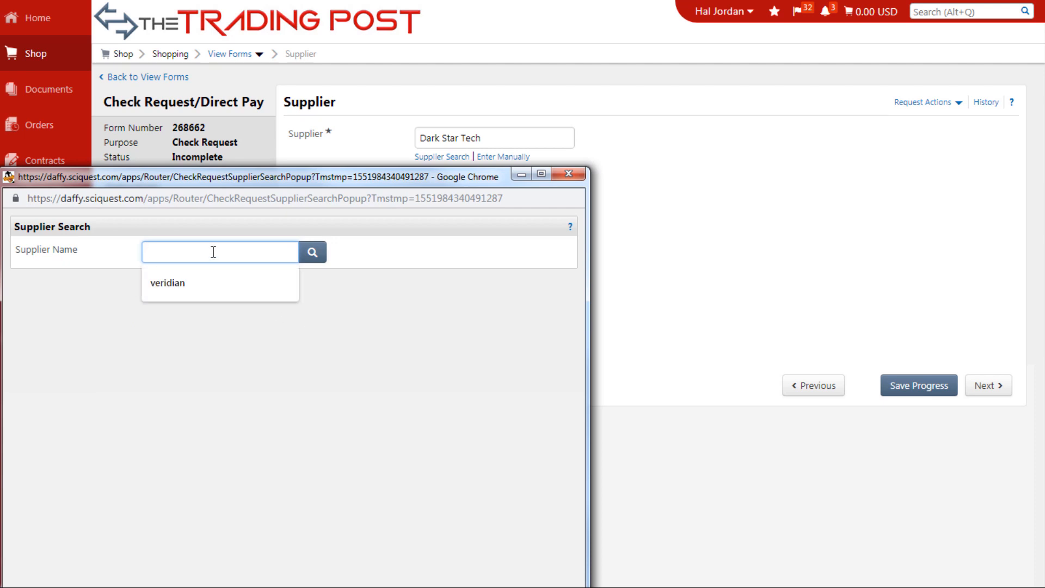
{"action": "type", "text": "veri"}
{"action": "left_click", "coordinate": [214, 280]}
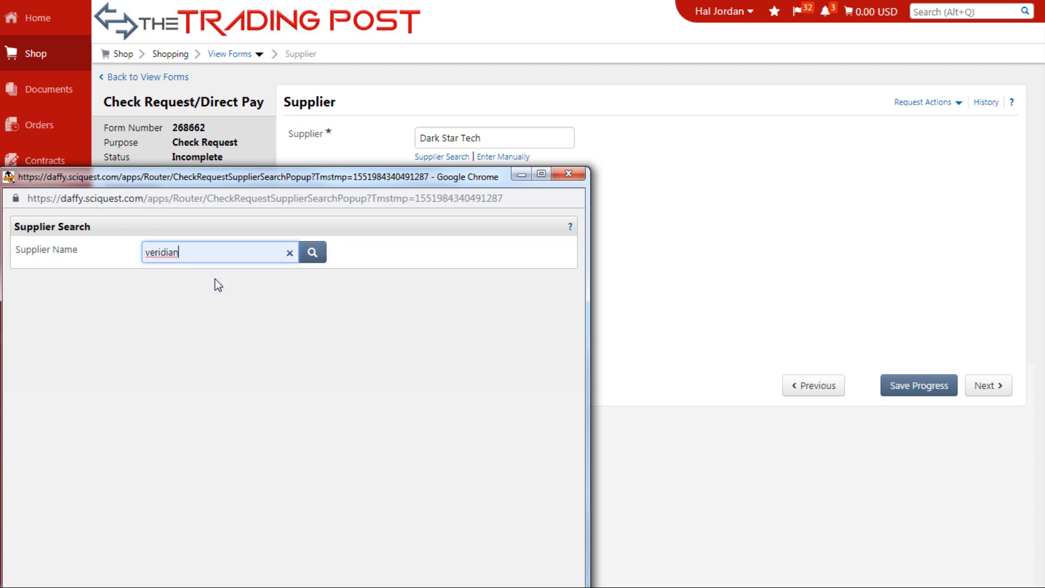
{"action": "left_click", "coordinate": [312, 251]}
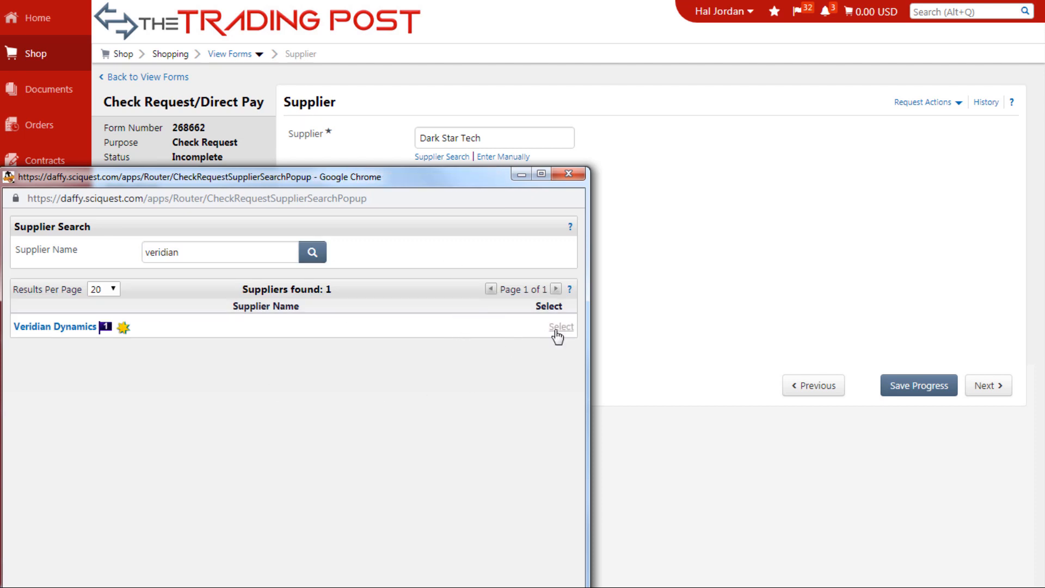
- Review Veridian Dynamics' supplier profile and contracts, and close the profile and supplier search windows
{"action": "left_click", "coordinate": [52, 329]}
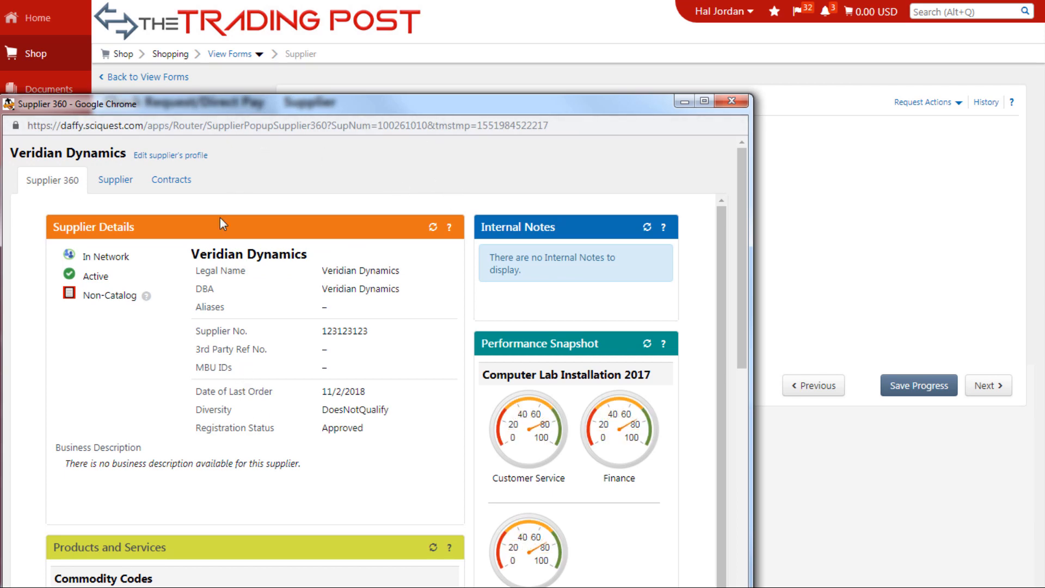
{"action": "scroll", "coordinate": [418, 375], "scroll_direction": "down", "scroll_amount": 7}
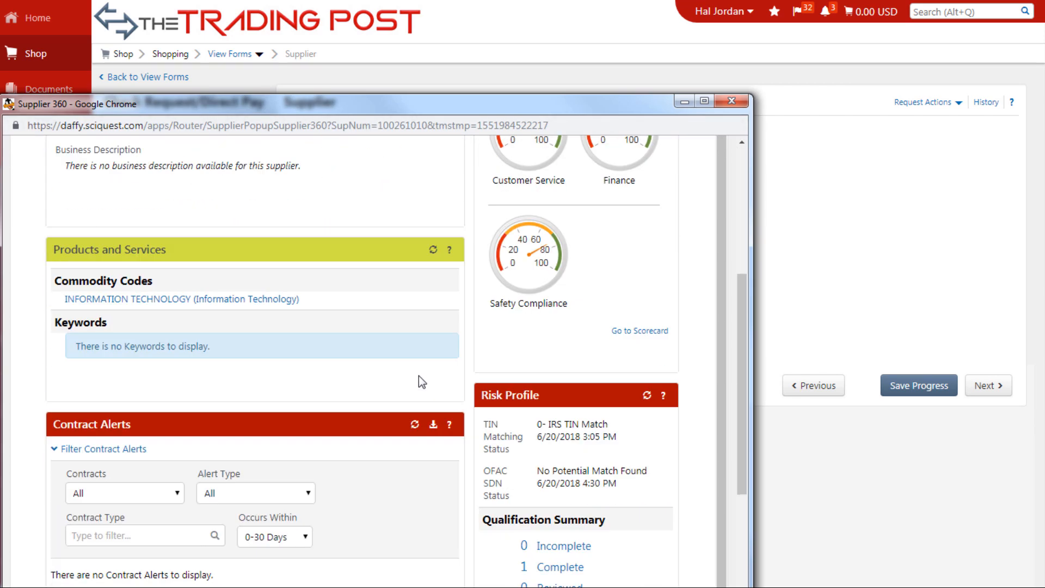
{"action": "scroll", "coordinate": [419, 376], "scroll_direction": "up", "scroll_amount": 7}
{"action": "left_click", "coordinate": [119, 182]}
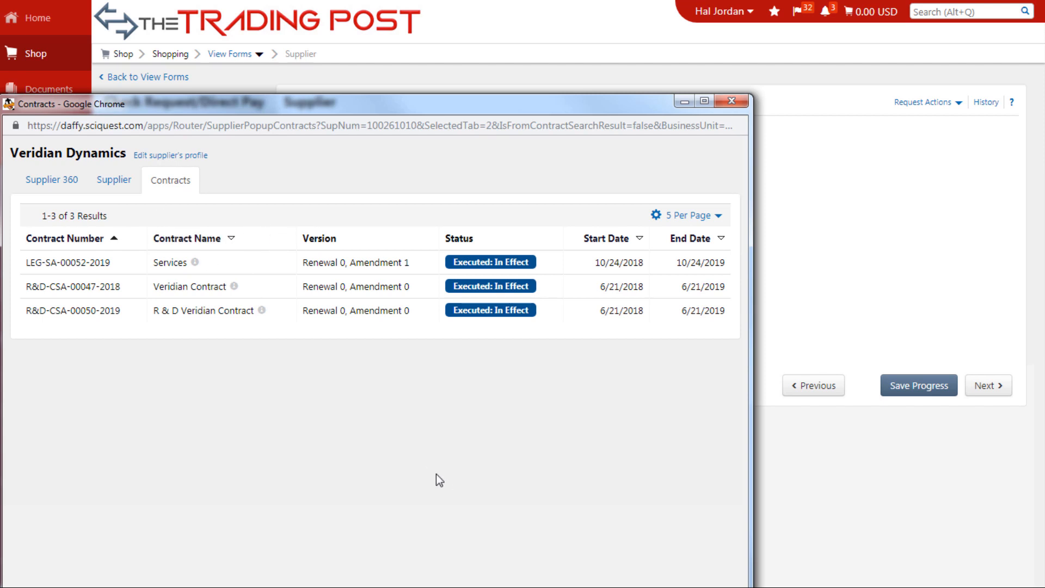
{"action": "left_click", "coordinate": [730, 102]}
{"action": "left_click", "coordinate": [572, 173]}
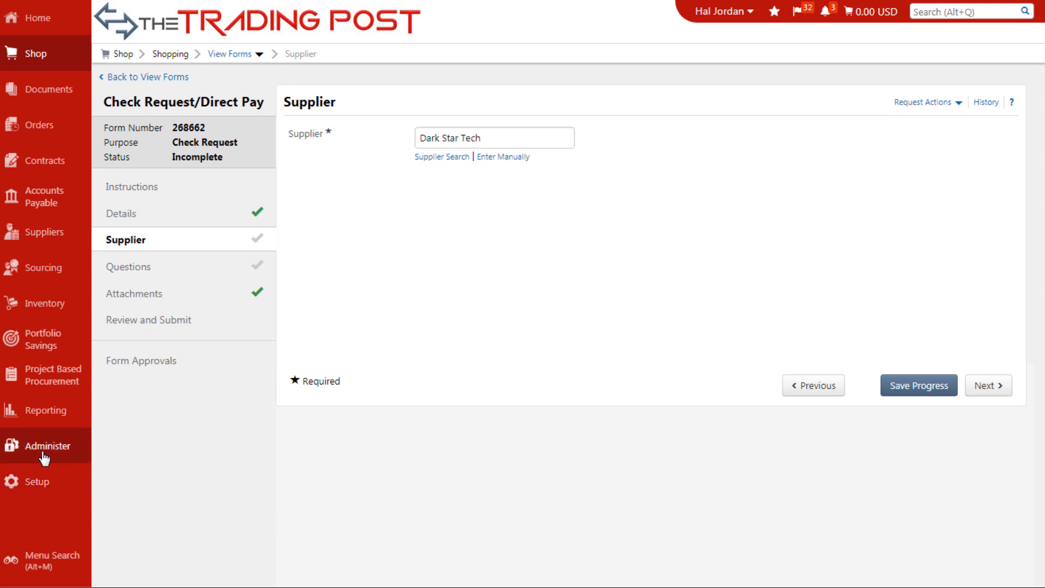
- Leave the check request without saving and return to the request templates list
{"action": "mouse_move", "coordinate": [42, 460]}
{"action": "mouse_move", "coordinate": [181, 460]}
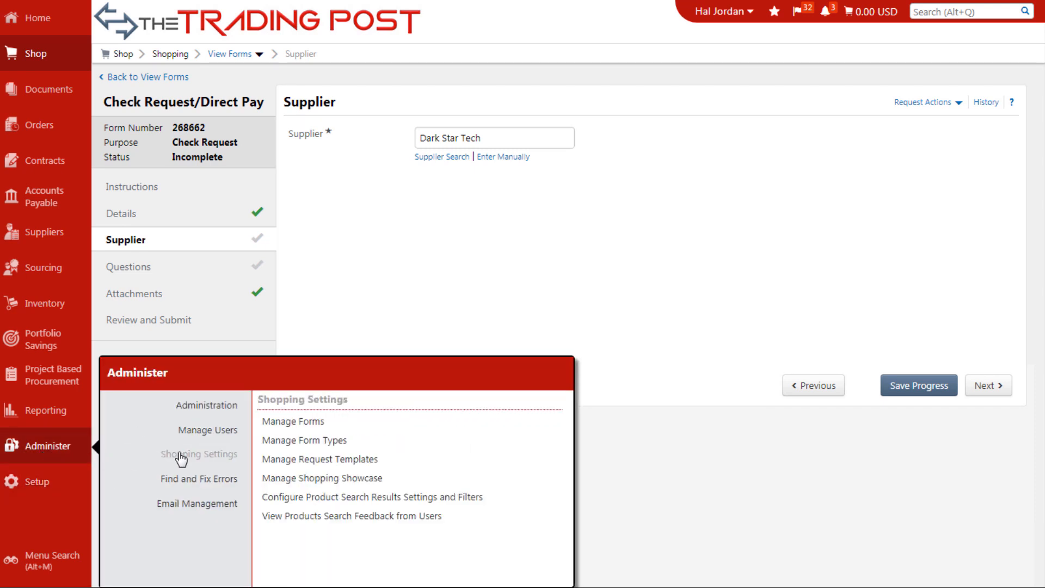
{"action": "left_click", "coordinate": [354, 460]}
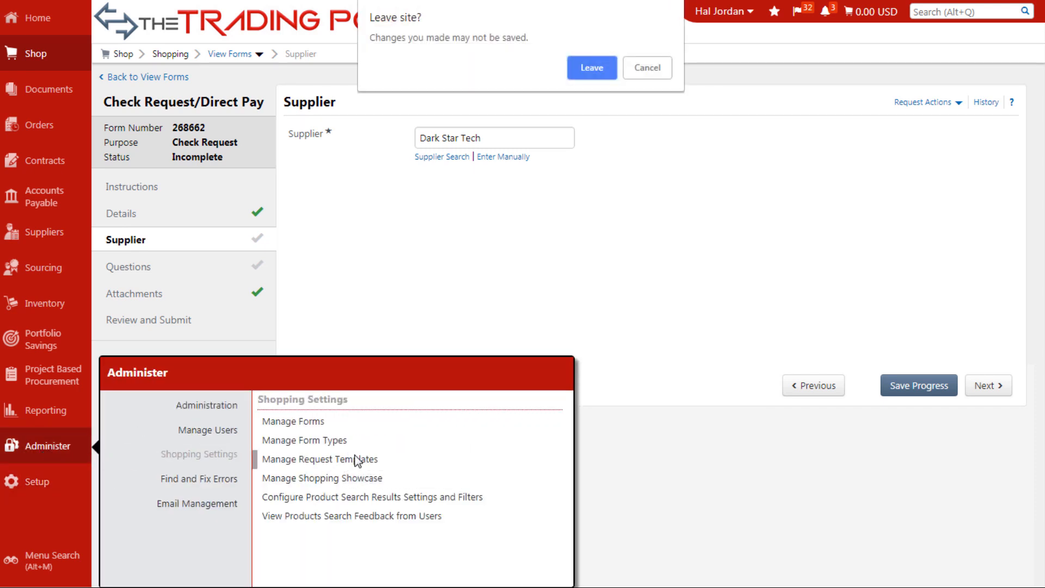
{"action": "left_click", "coordinate": [596, 74]}
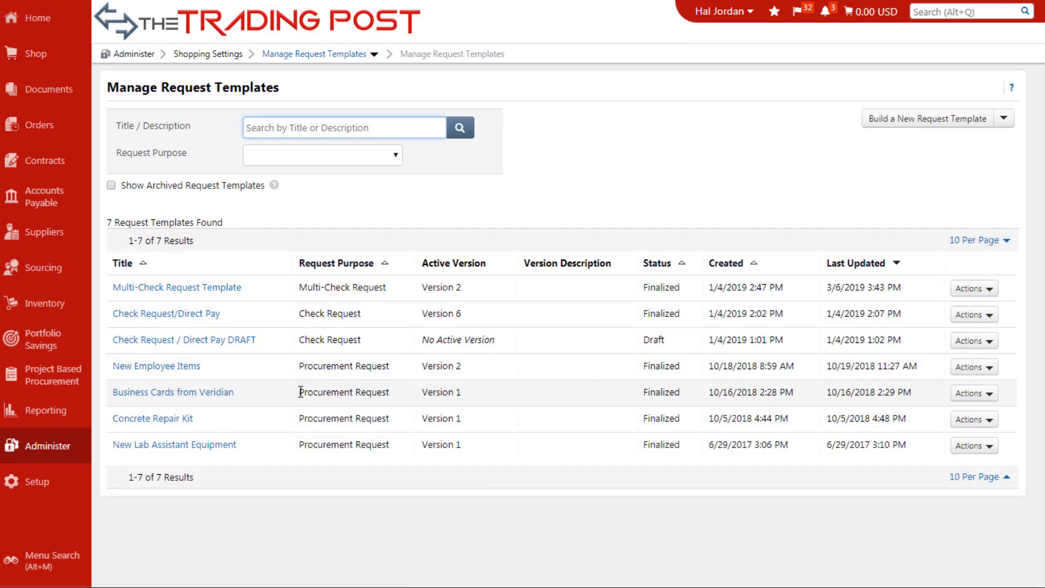
- In the Check Request / Direct Pay DRAFT template, add a File Upload question named "Text" to the Invoice Details group
{"action": "left_click", "coordinate": [218, 341]}
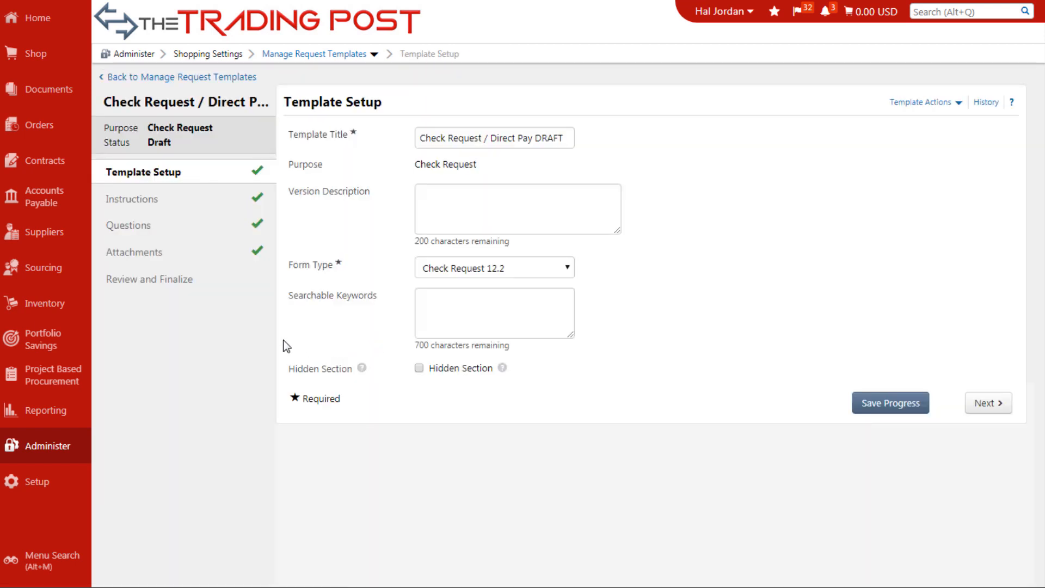
{"action": "left_click", "coordinate": [122, 227]}
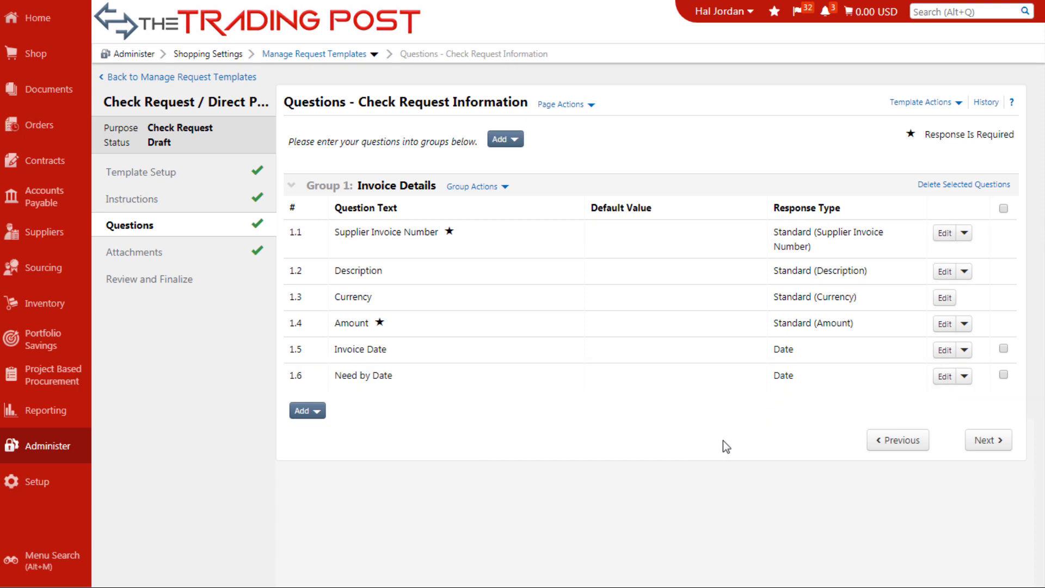
{"action": "left_click", "coordinate": [319, 414]}
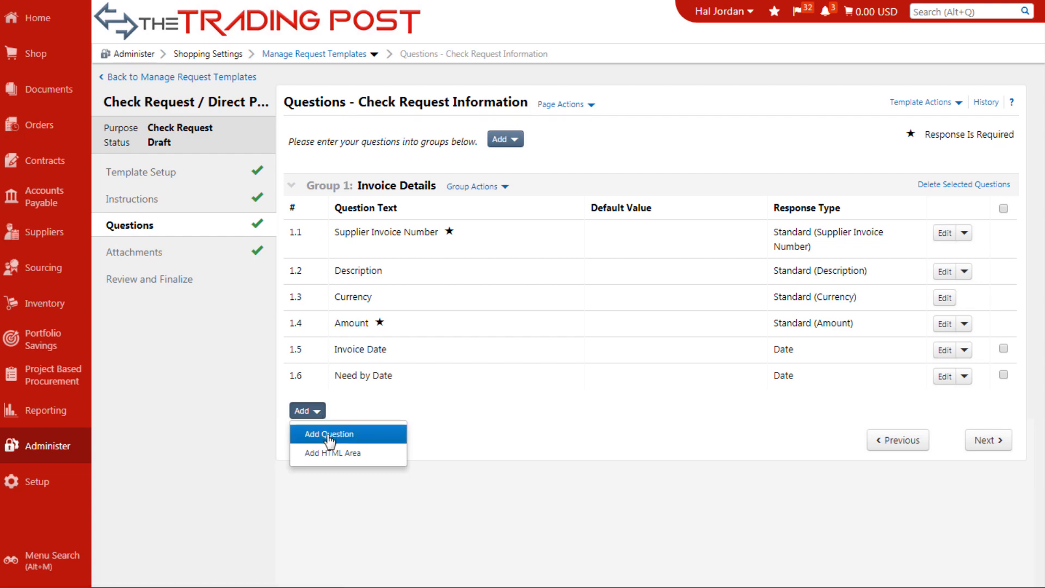
{"action": "left_click", "coordinate": [329, 436]}
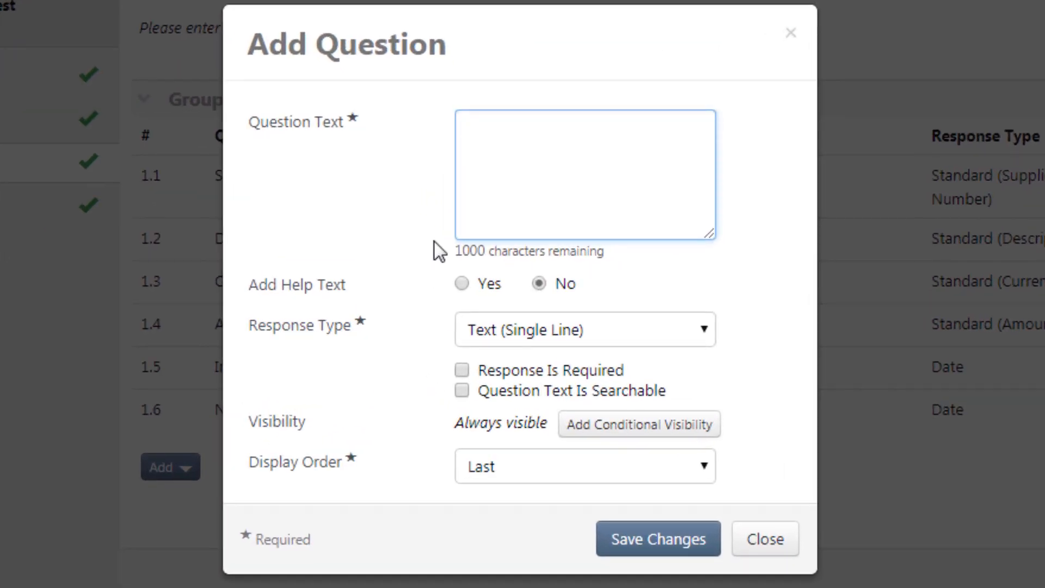
{"action": "type", "text": "Te"}
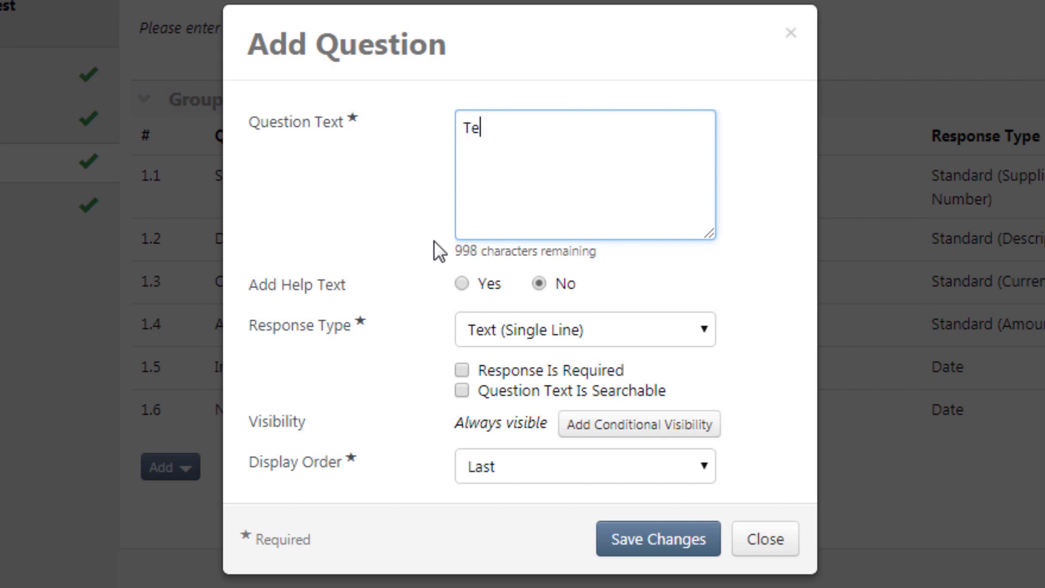
{"action": "type", "text": "xt"}
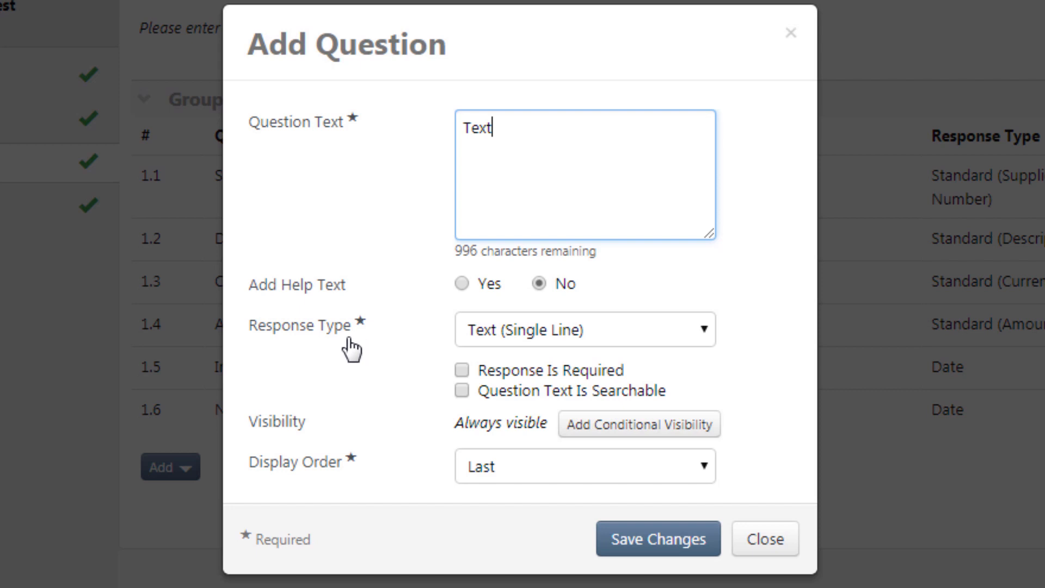
{"action": "left_click", "coordinate": [575, 333]}
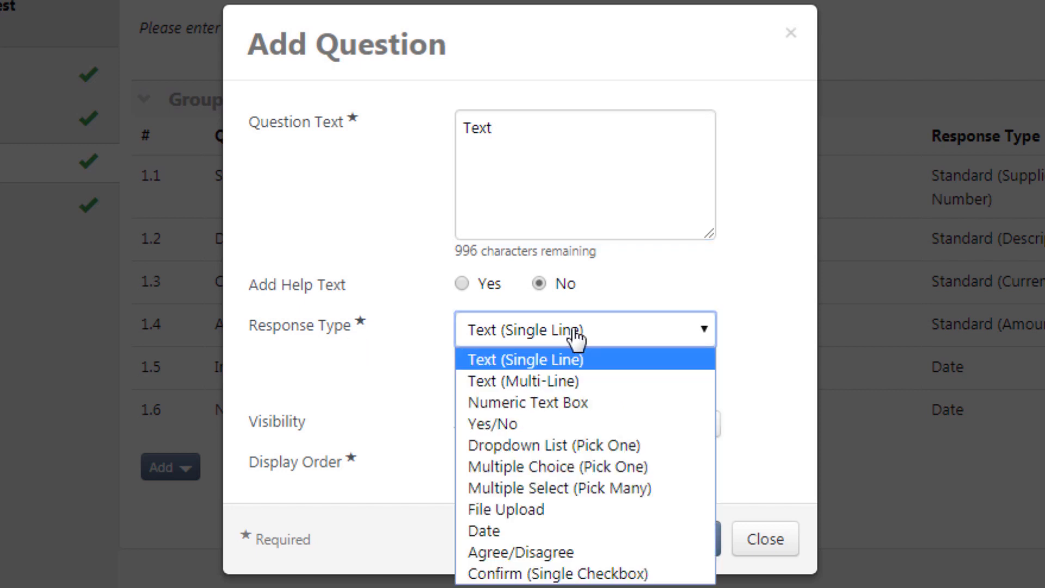
{"action": "left_click", "coordinate": [554, 518]}
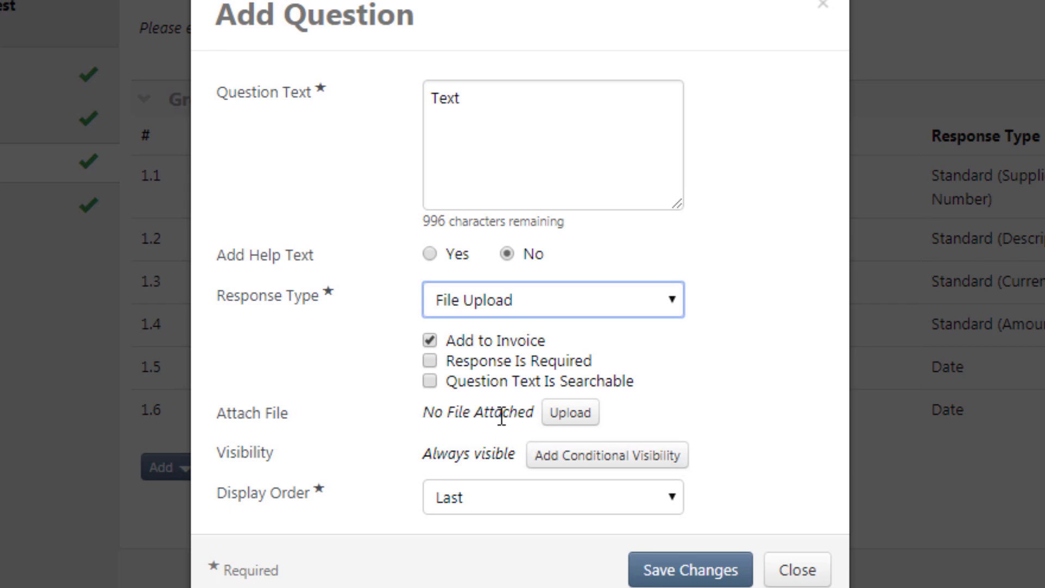
{"action": "left_click", "coordinate": [690, 570]}
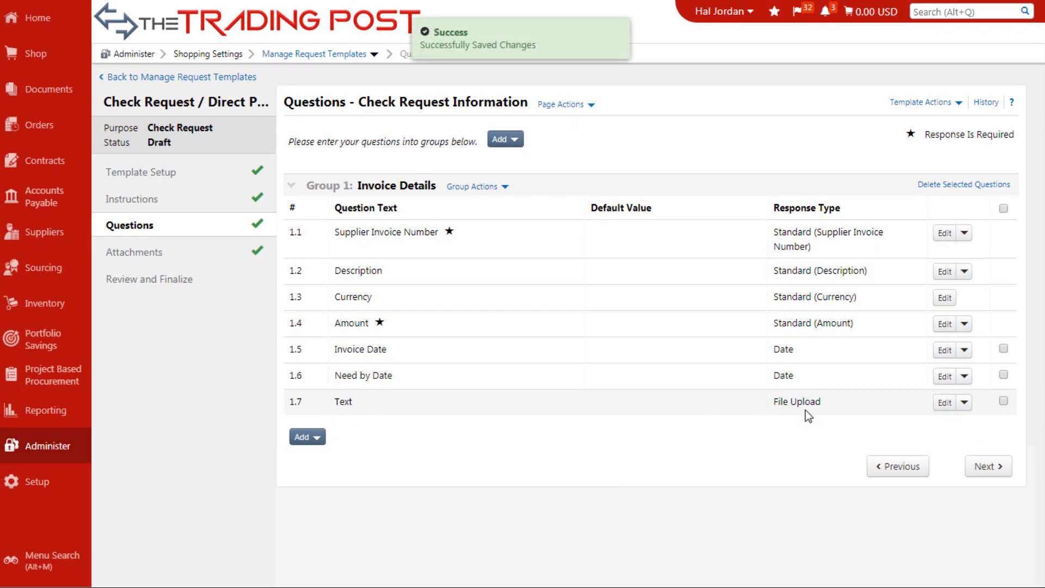
- Preview the draft template's question page through to the file upload question, and close the preview
{"action": "left_click", "coordinate": [958, 102]}
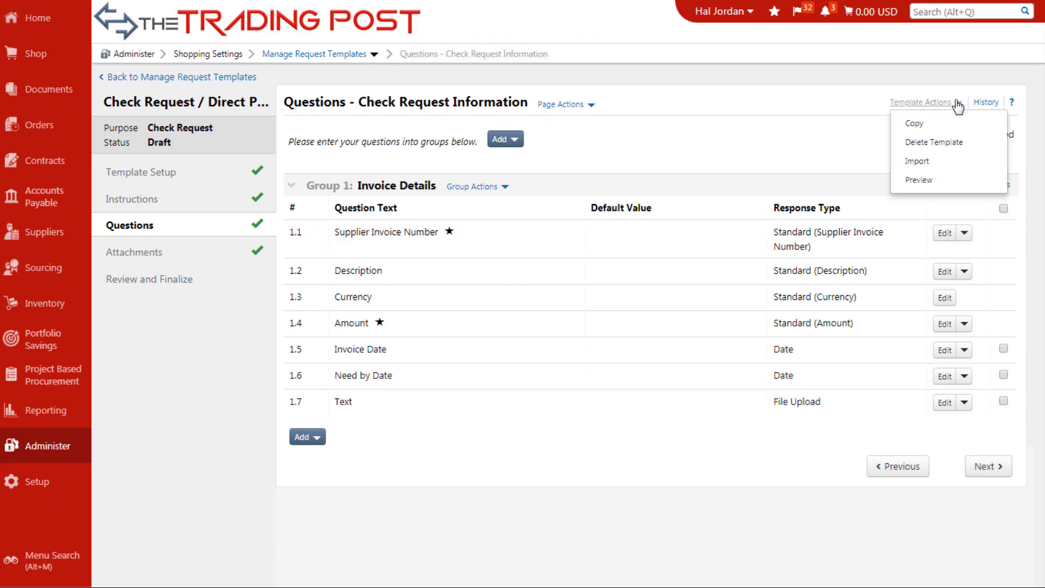
{"action": "left_click", "coordinate": [941, 187]}
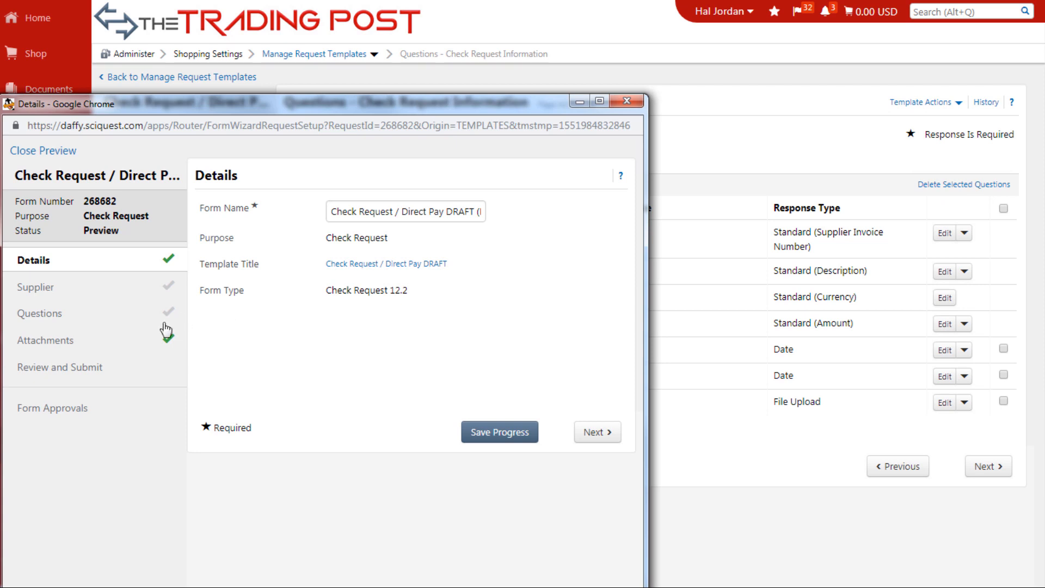
{"action": "left_click", "coordinate": [46, 320]}
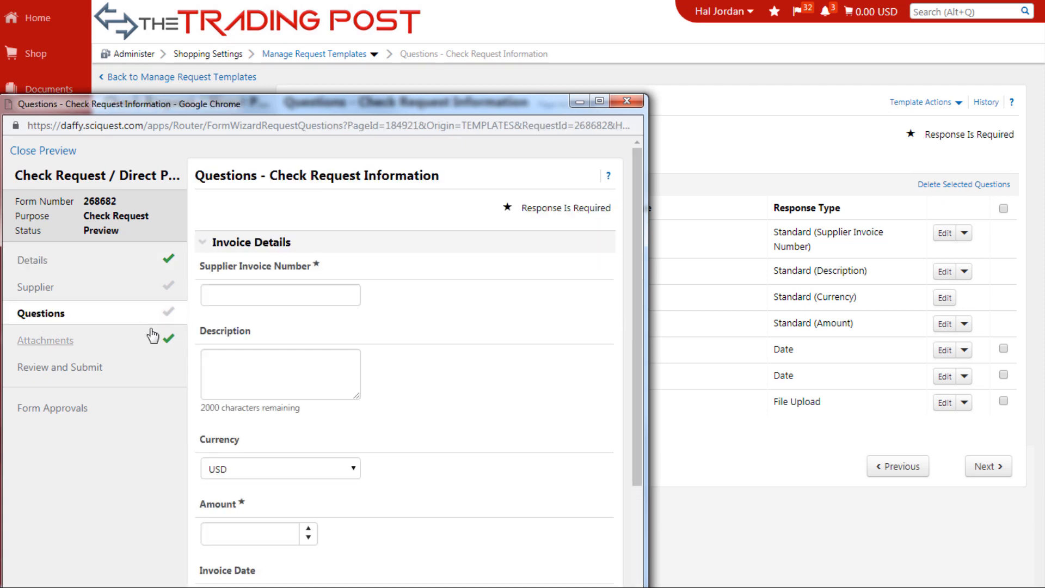
{"action": "scroll", "coordinate": [442, 360], "scroll_direction": "down", "scroll_amount": 3}
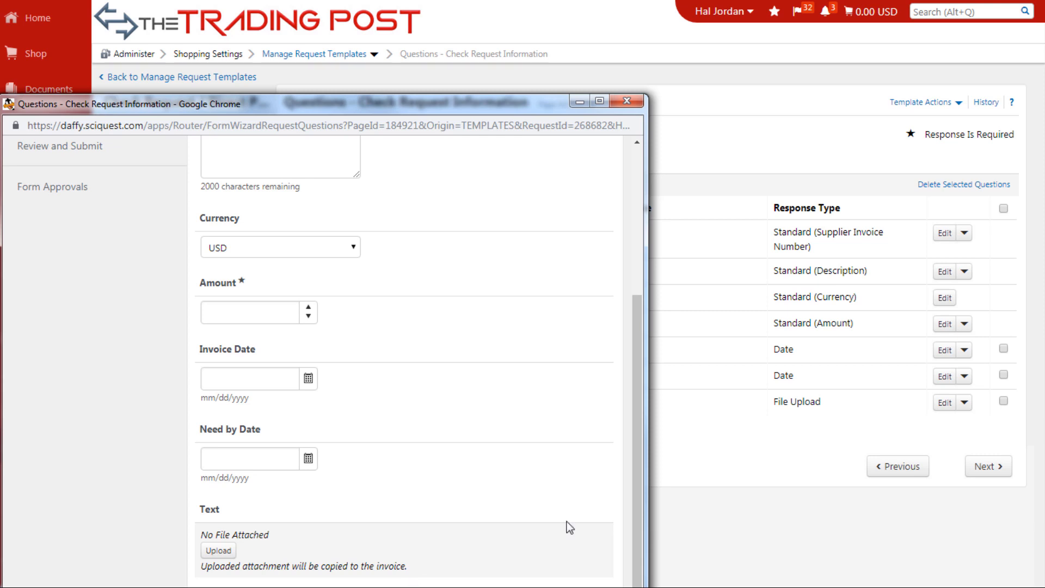
{"action": "double_click", "coordinate": [439, 110]}
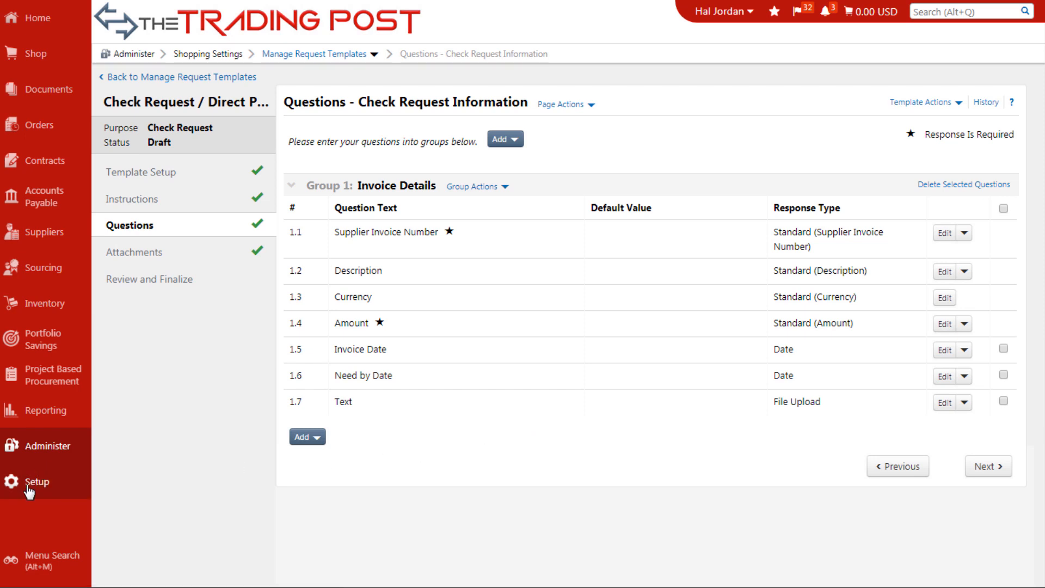
- Open the Misc Settings of the system configuration for editing and examine the maximum attachments per object
{"action": "mouse_move", "coordinate": [32, 491]}
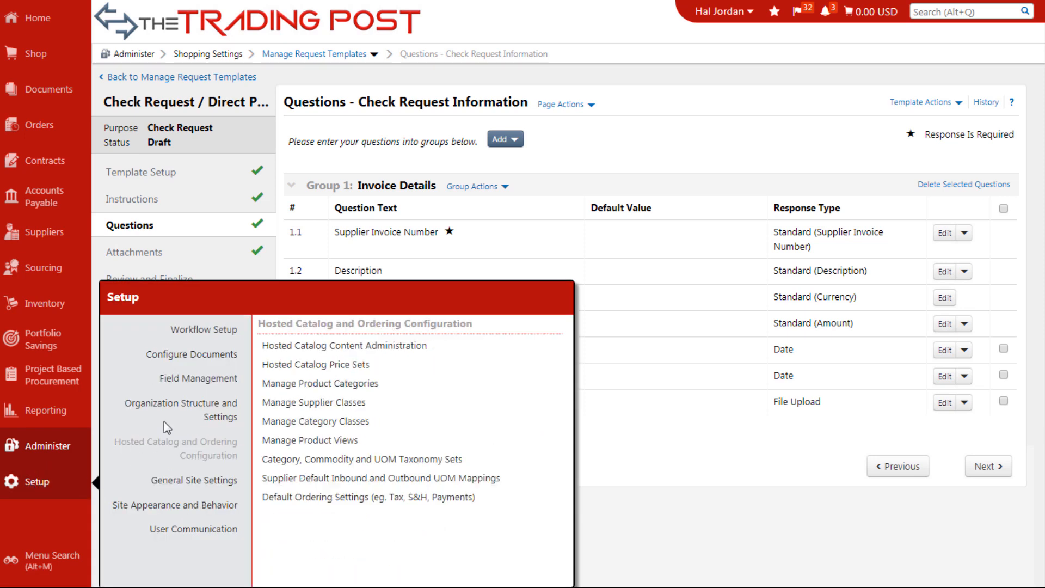
{"action": "mouse_move", "coordinate": [201, 486]}
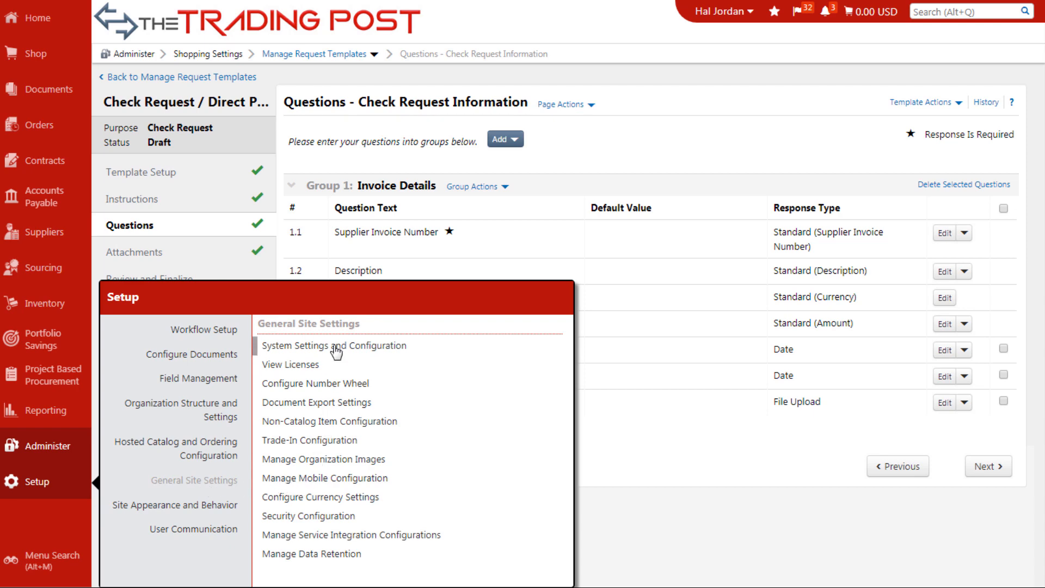
{"action": "left_click", "coordinate": [356, 351]}
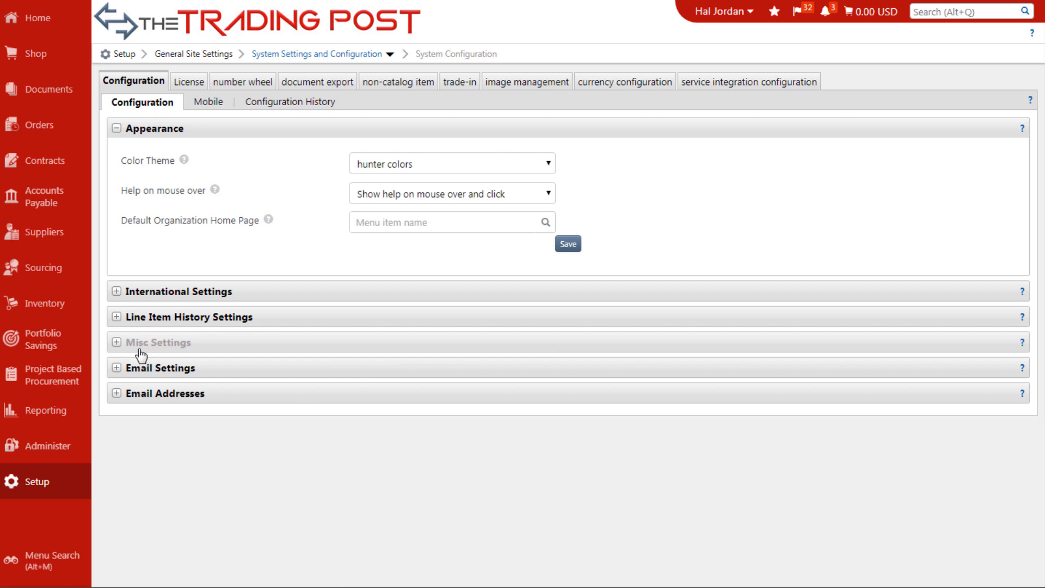
{"action": "left_click", "coordinate": [120, 350]}
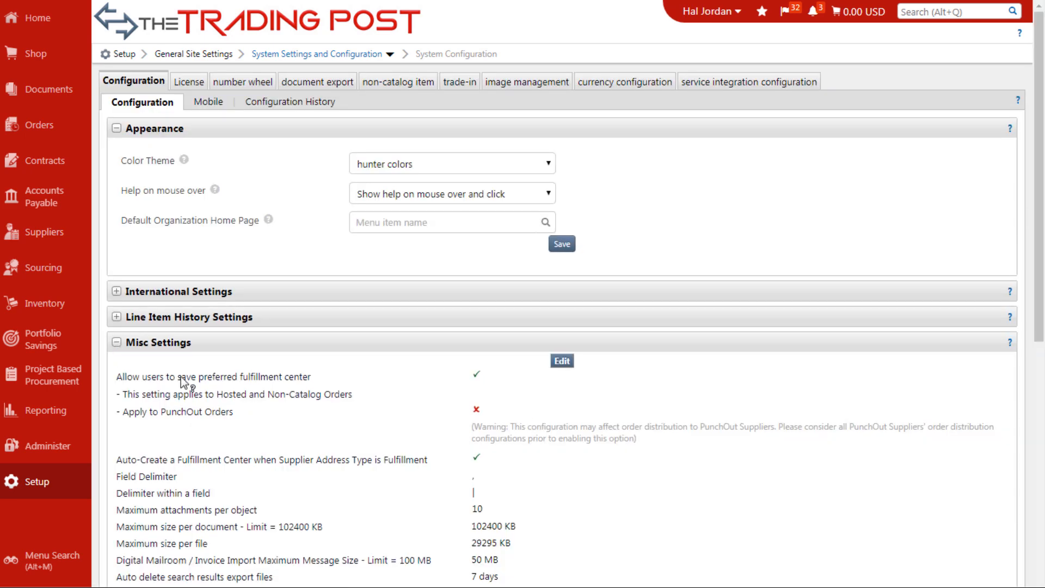
{"action": "scroll", "coordinate": [184, 378], "scroll_direction": "down", "scroll_amount": 2}
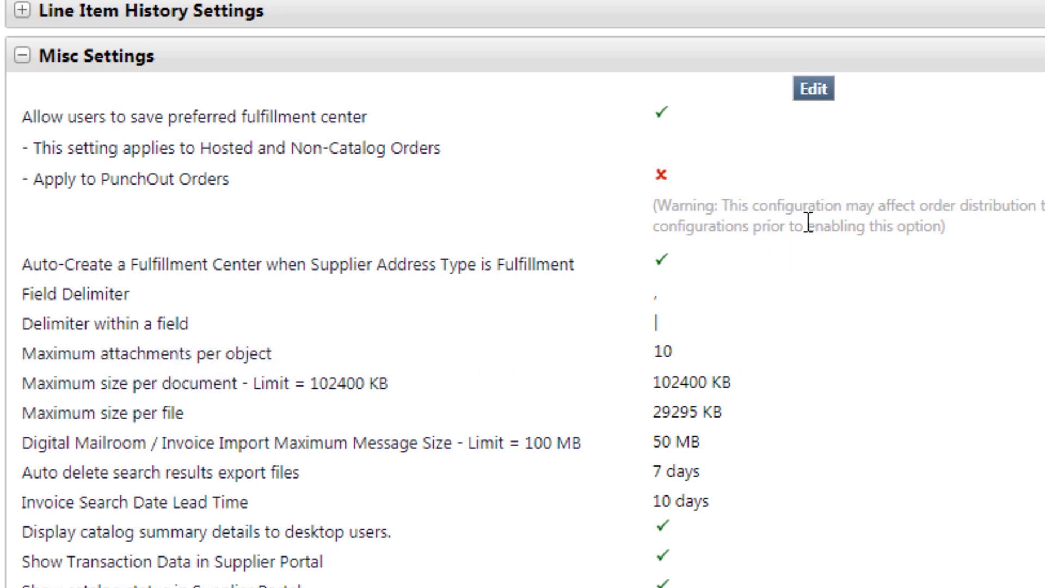
{"action": "left_click", "coordinate": [813, 88]}
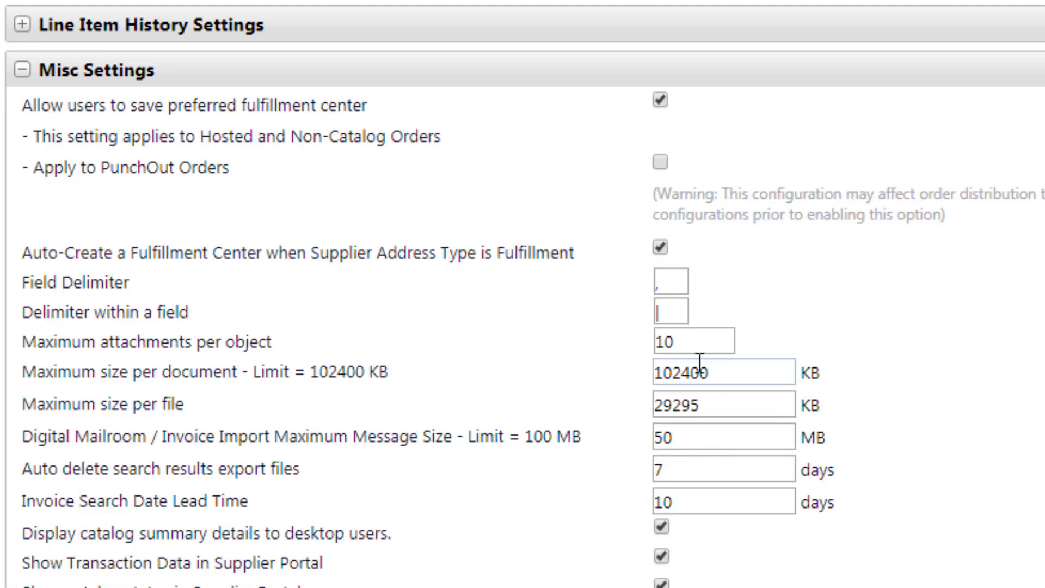
{"action": "left_click", "coordinate": [681, 342]}
{"action": "key", "text": "ctrl+a"}
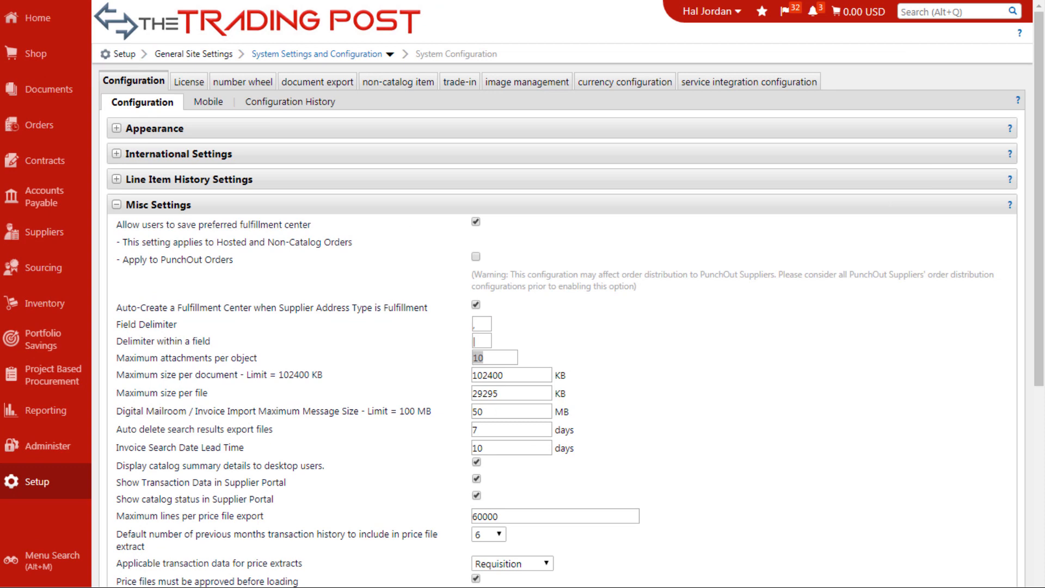
- Examine the steps of the invoice workflow process for the Default Workflow
{"action": "mouse_move", "coordinate": [53, 493]}
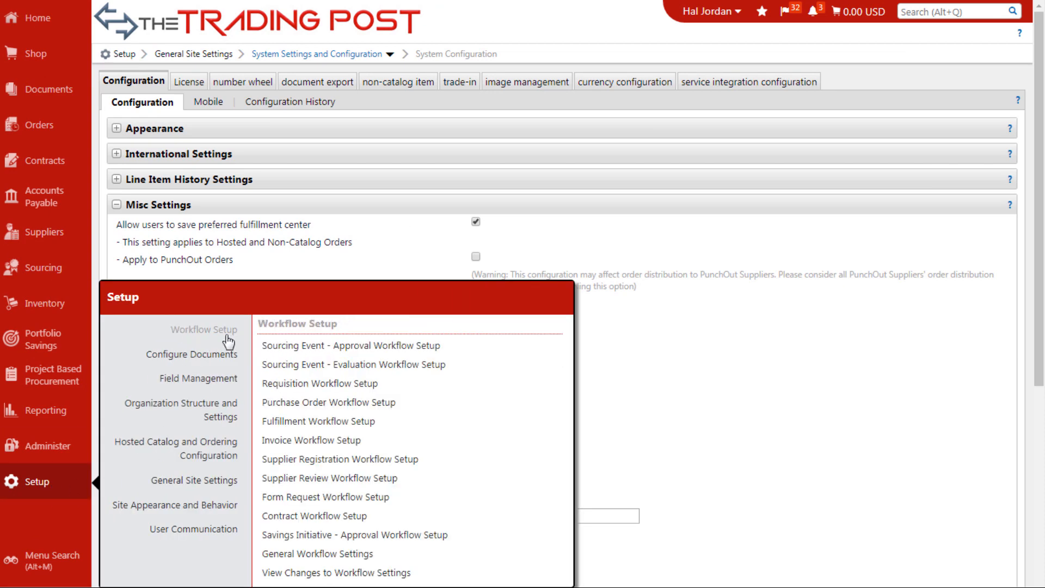
{"action": "left_click", "coordinate": [316, 444]}
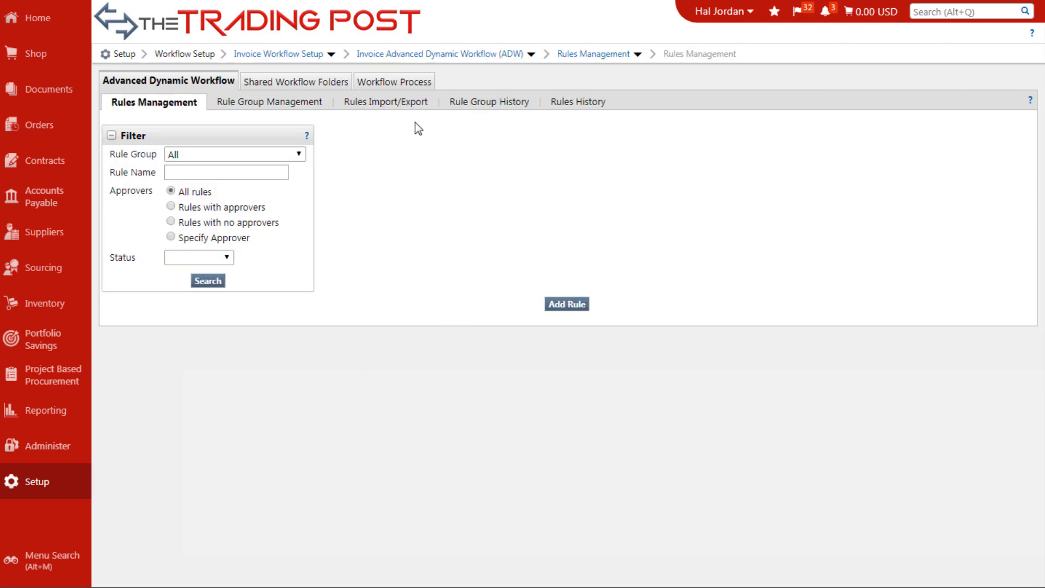
{"action": "left_click", "coordinate": [402, 85]}
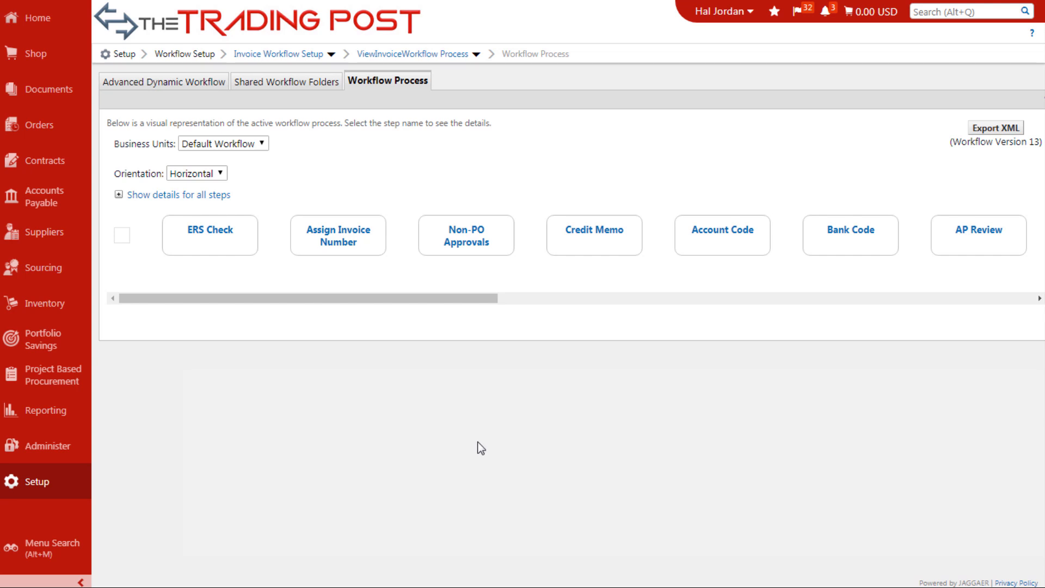
{"action": "left_click_drag", "start_coordinate": [496, 298], "coordinate": [624, 307]}
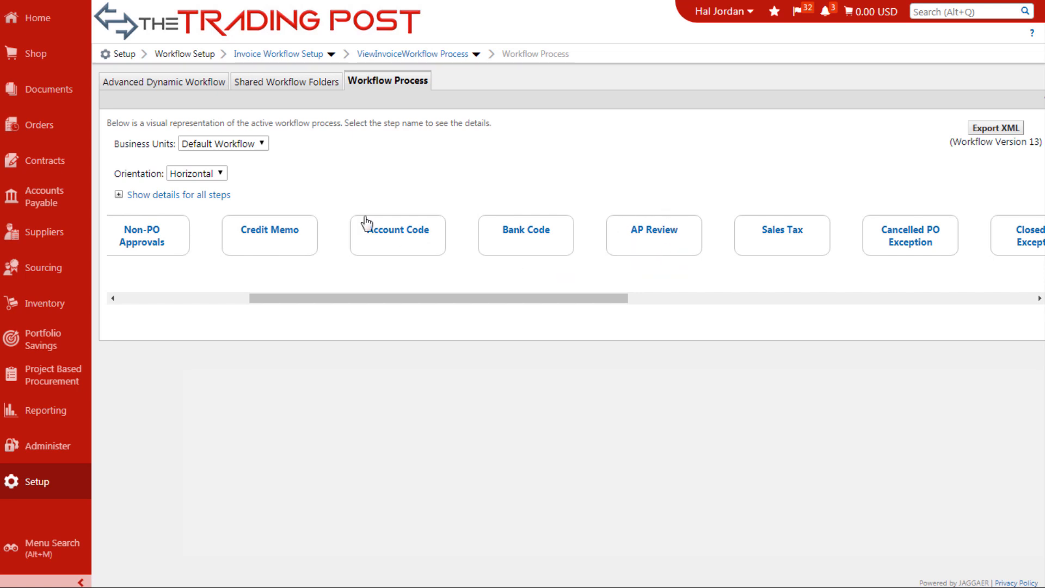
- Search the invoice workflow's dynamic rules for those in the AP Review rule group
{"action": "left_click", "coordinate": [158, 83]}
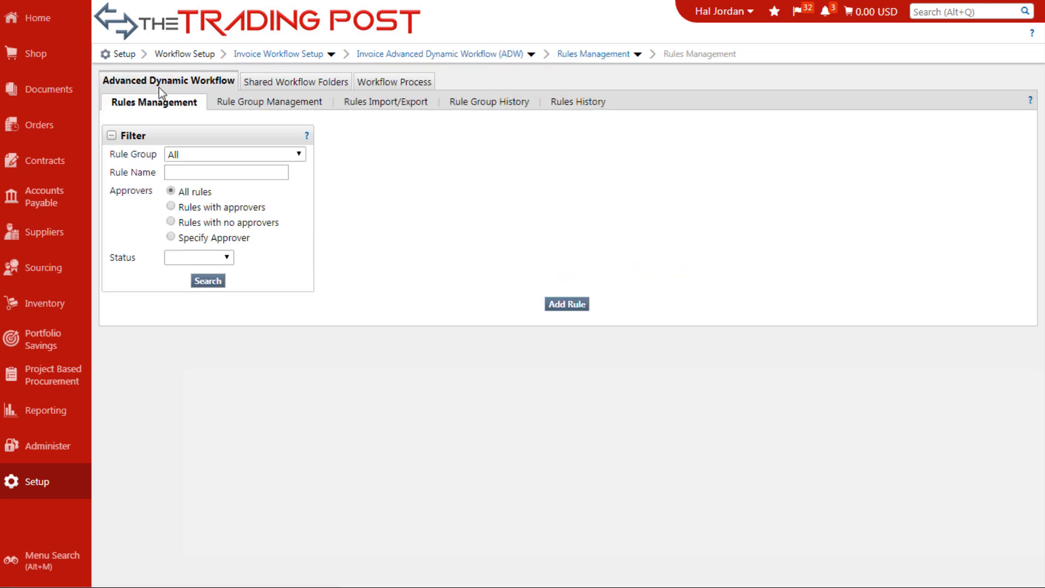
{"action": "left_click", "coordinate": [208, 156]}
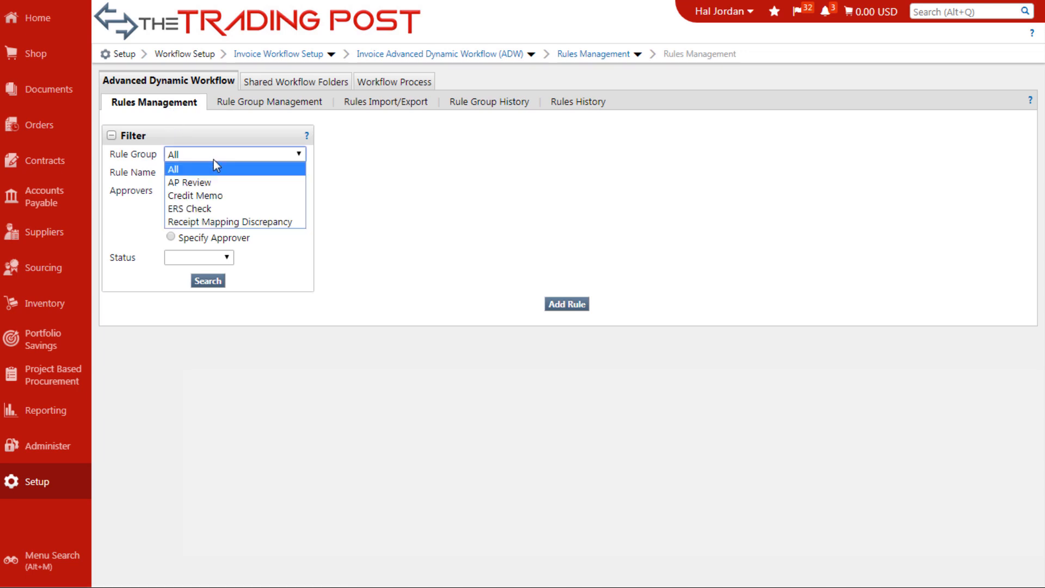
{"action": "left_click", "coordinate": [215, 182]}
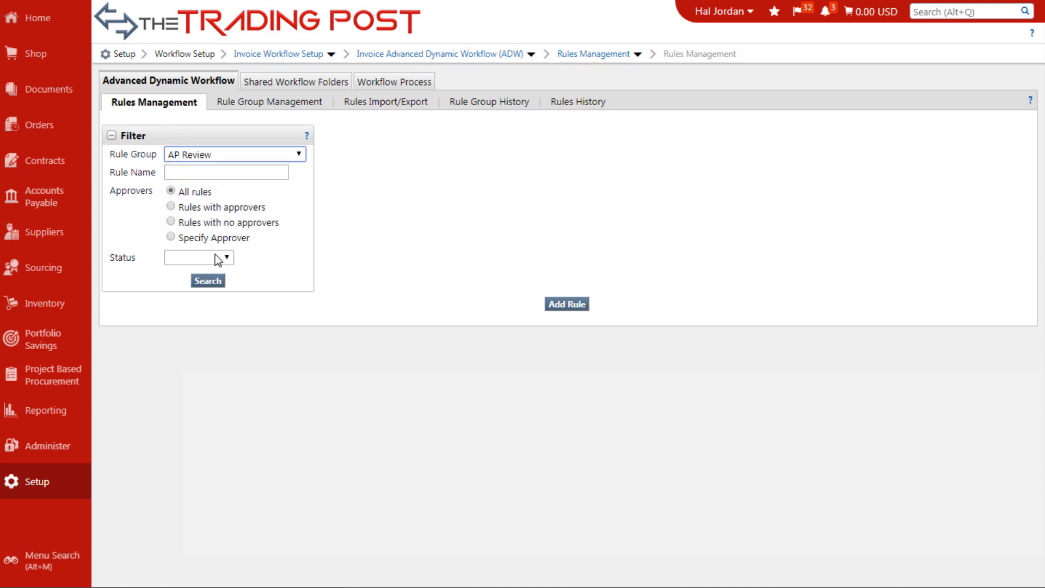
{"action": "left_click", "coordinate": [215, 292]}
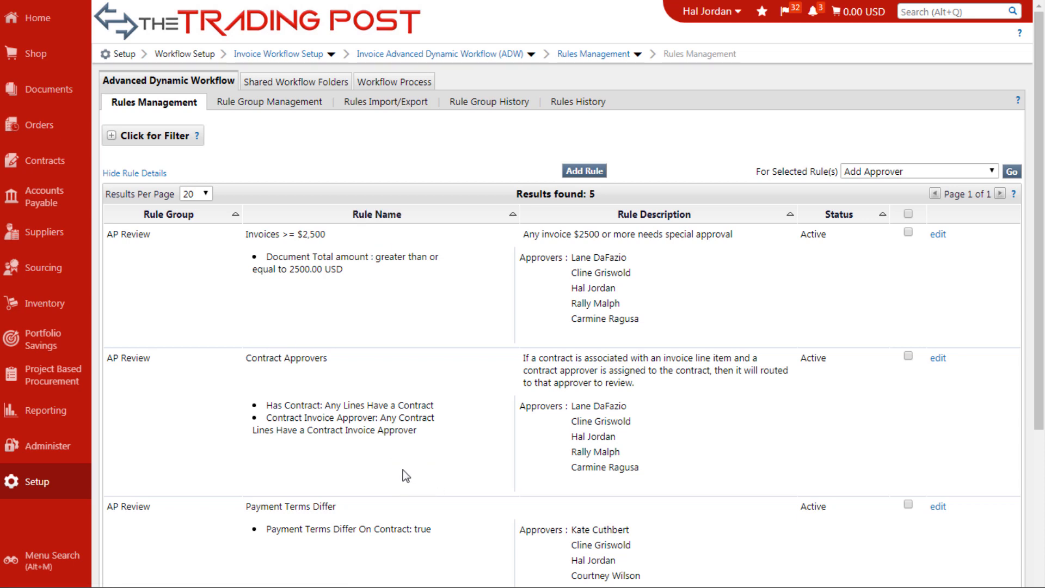
- Create a rule in the AP Review group and add a line-level Form Data rule for Check Request Template Questions
{"action": "left_click", "coordinate": [581, 171]}
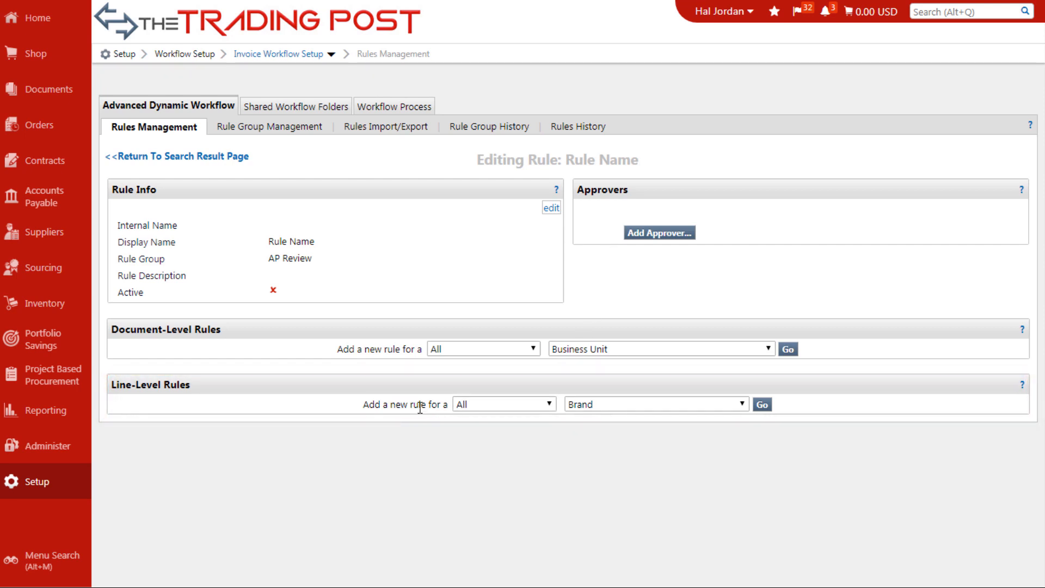
{"action": "left_click", "coordinate": [511, 405]}
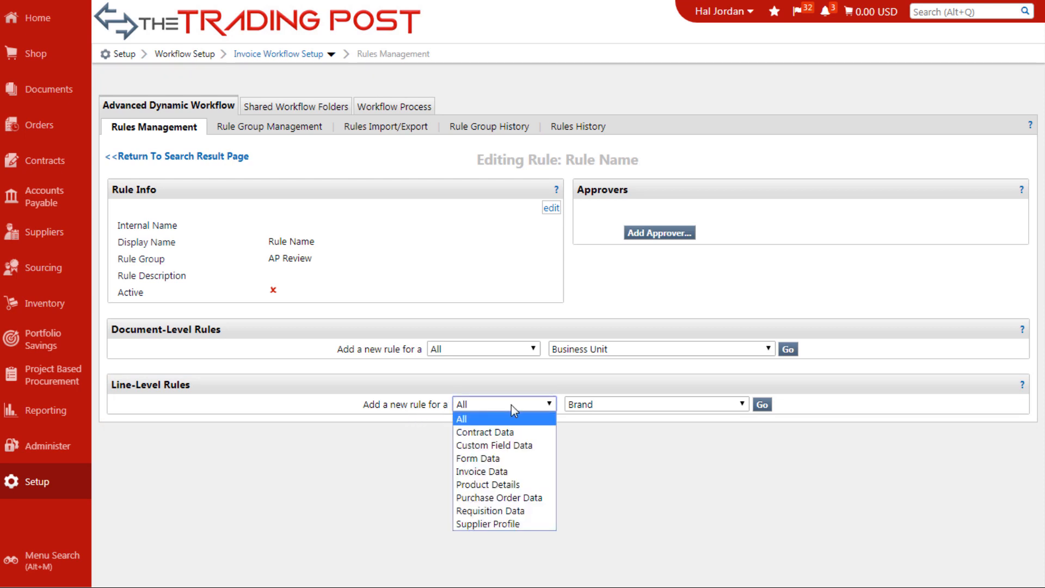
{"action": "left_click", "coordinate": [511, 463]}
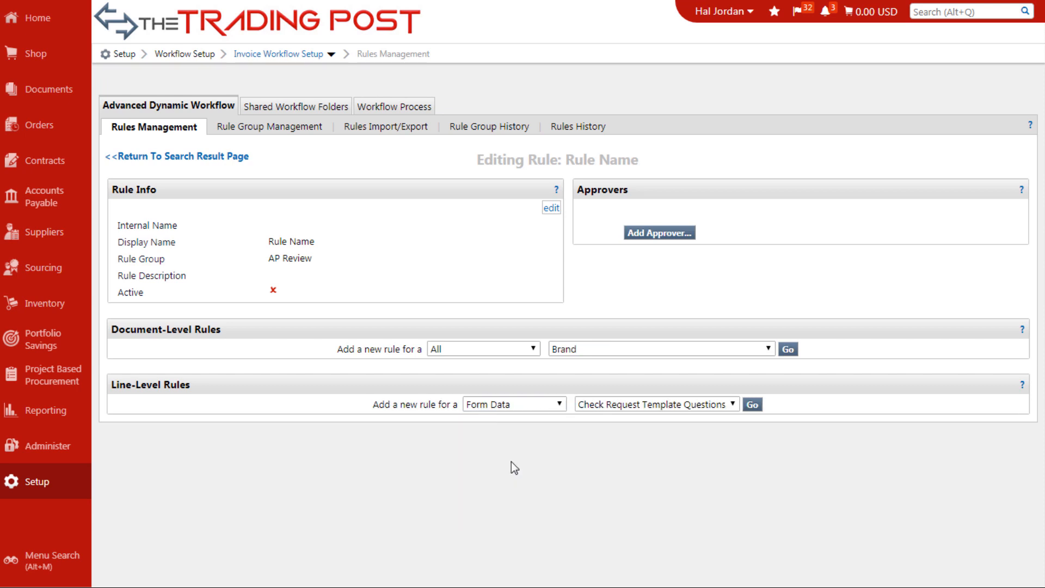
{"action": "left_click", "coordinate": [716, 404]}
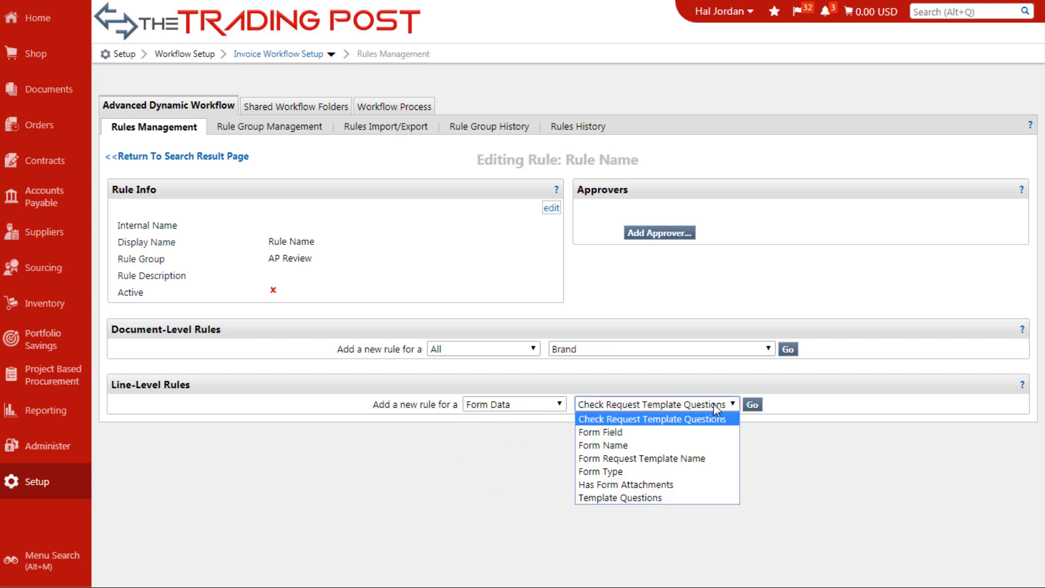
{"action": "left_click", "coordinate": [658, 419]}
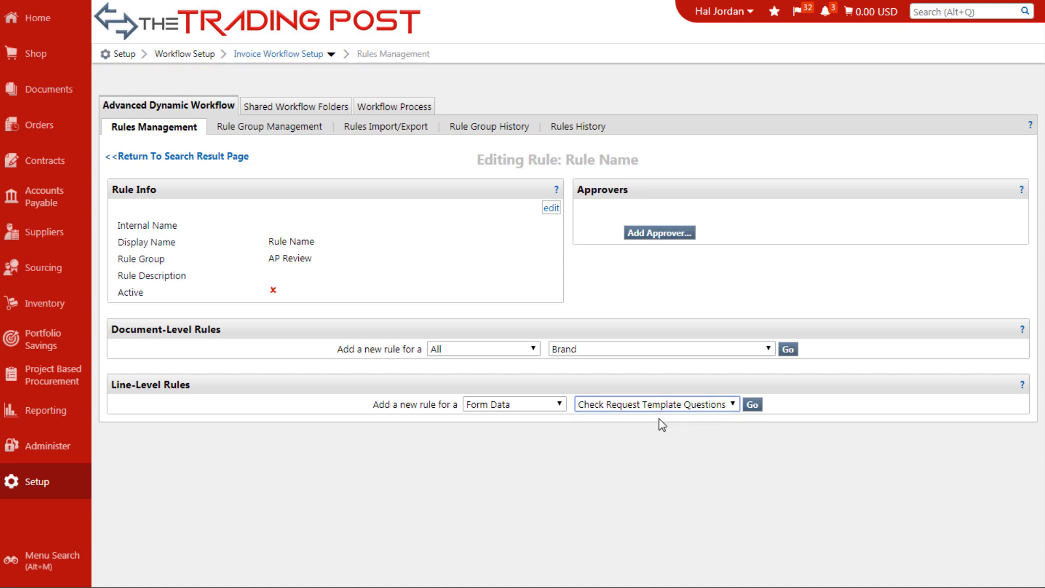
{"action": "left_click", "coordinate": [752, 405]}
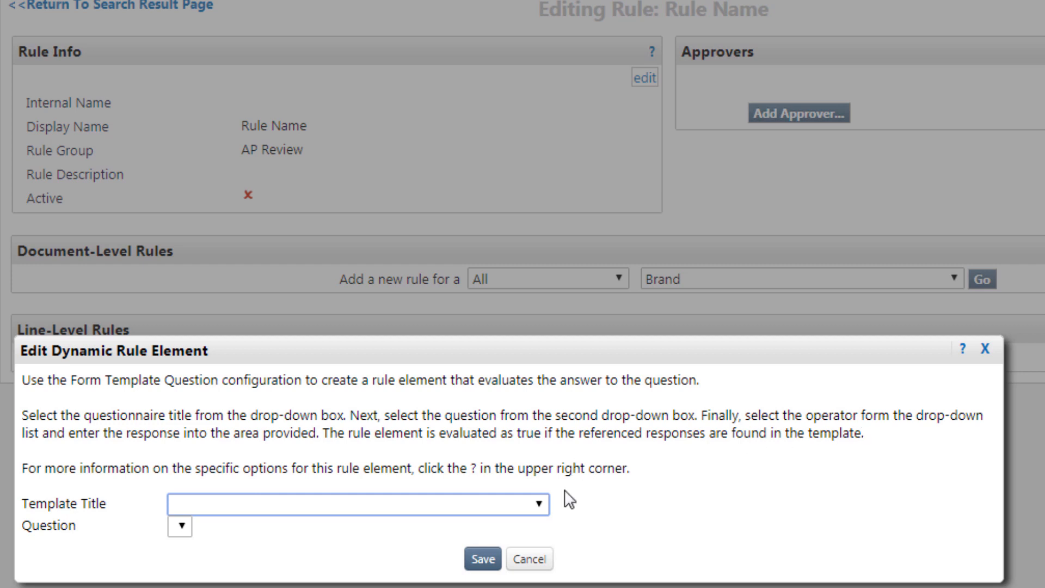
- Set the rule element to the Check Request/Direct Pay template's question "Was the distance over 500 miles?" with the value Yes, and save it
{"action": "left_click", "coordinate": [538, 504]}
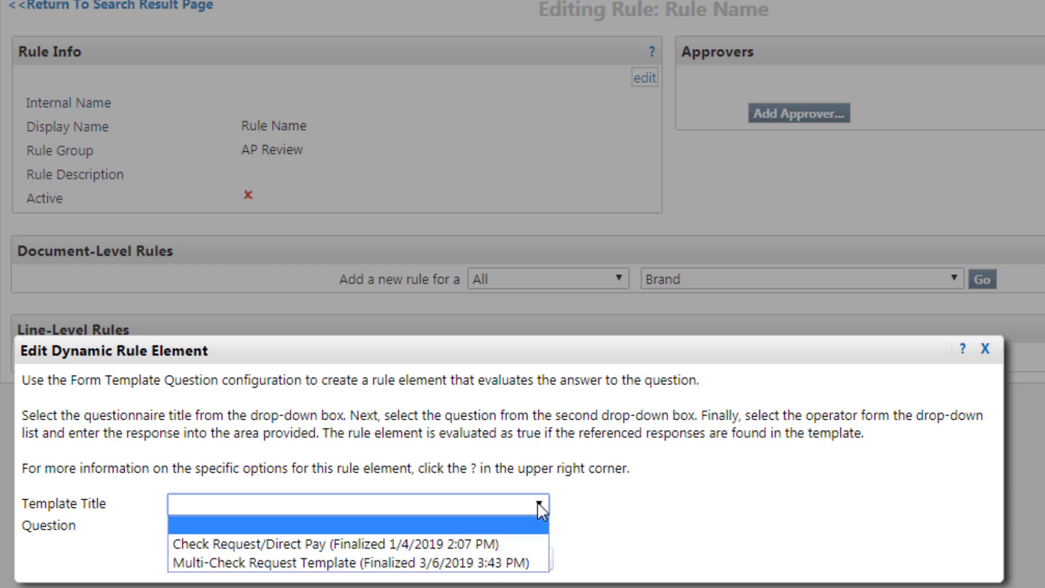
{"action": "left_click", "coordinate": [377, 544]}
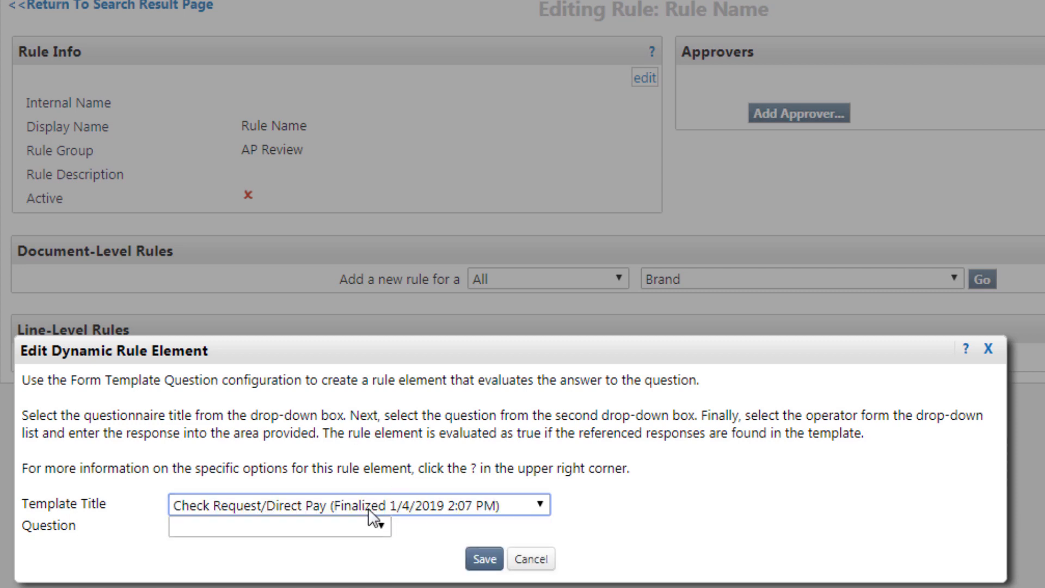
{"action": "left_click", "coordinate": [380, 528]}
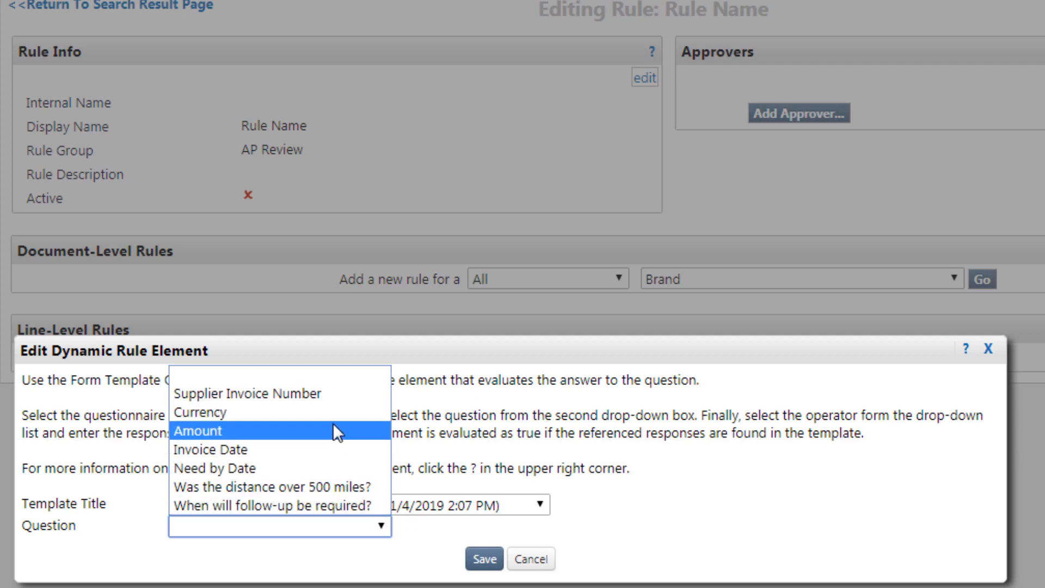
{"action": "left_click", "coordinate": [341, 487]}
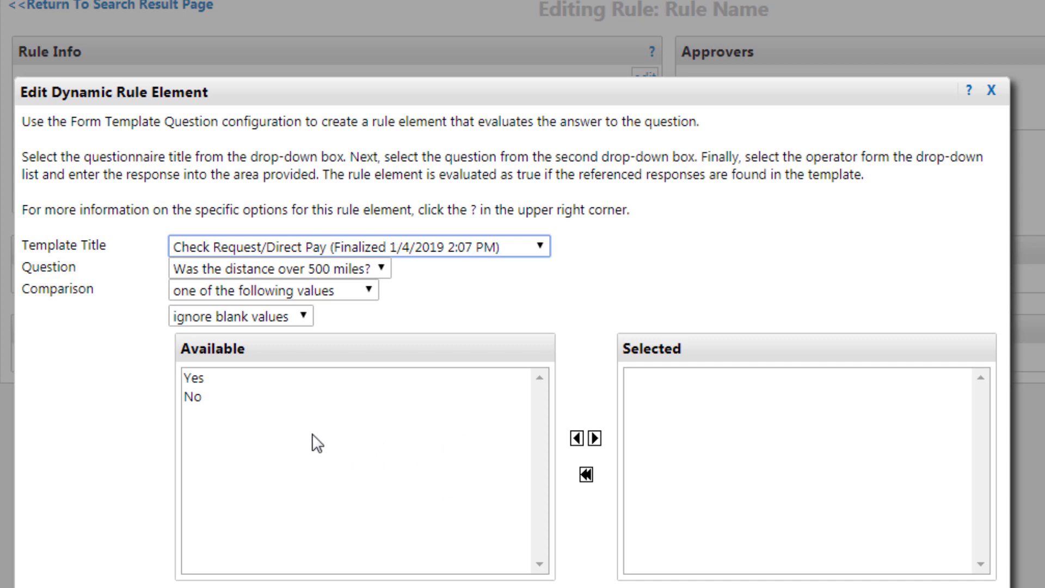
{"action": "left_click", "coordinate": [187, 377]}
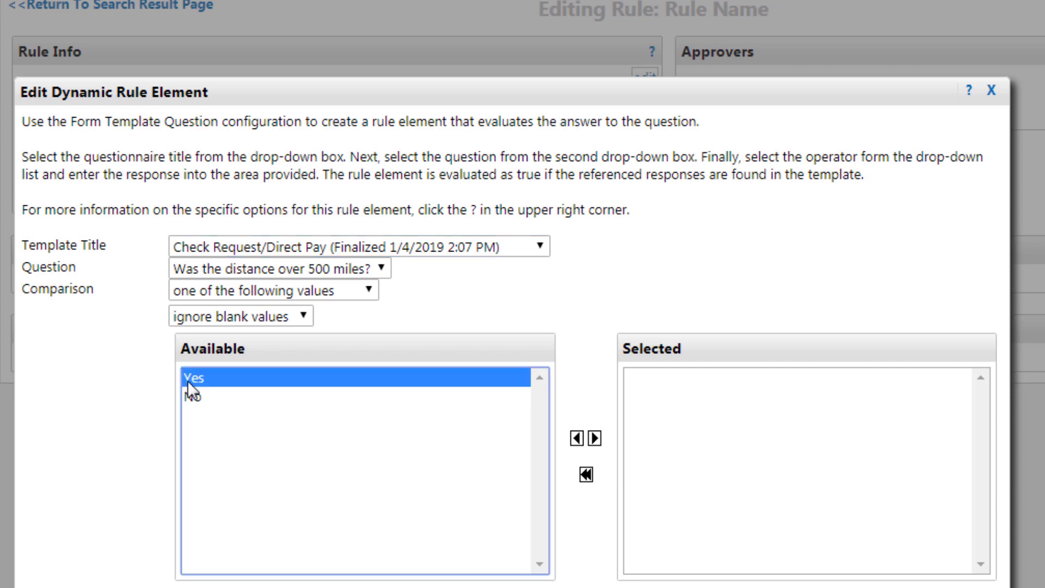
{"action": "left_click", "coordinate": [593, 439]}
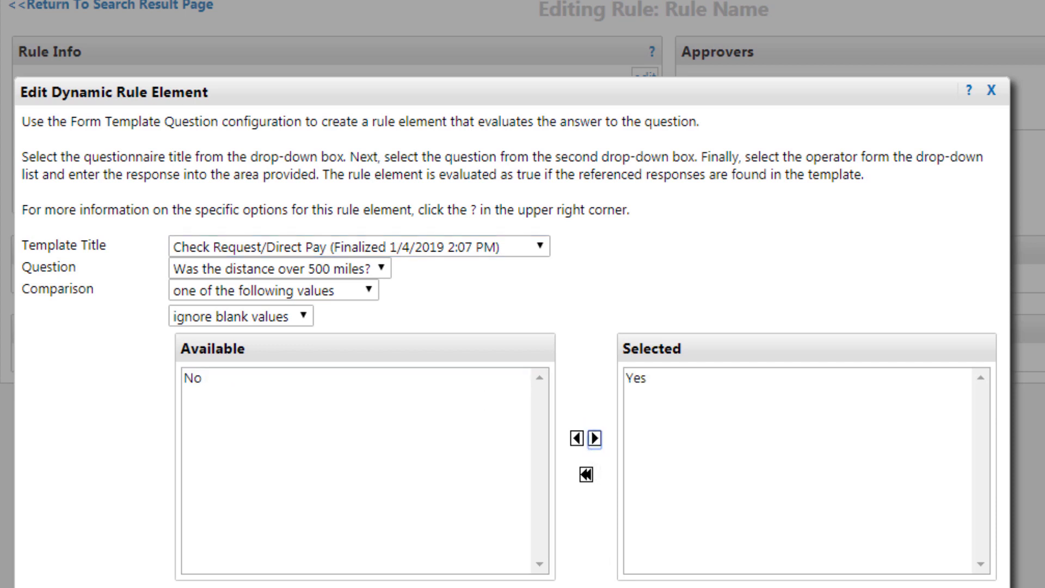
{"action": "left_click", "coordinate": [520, 587]}
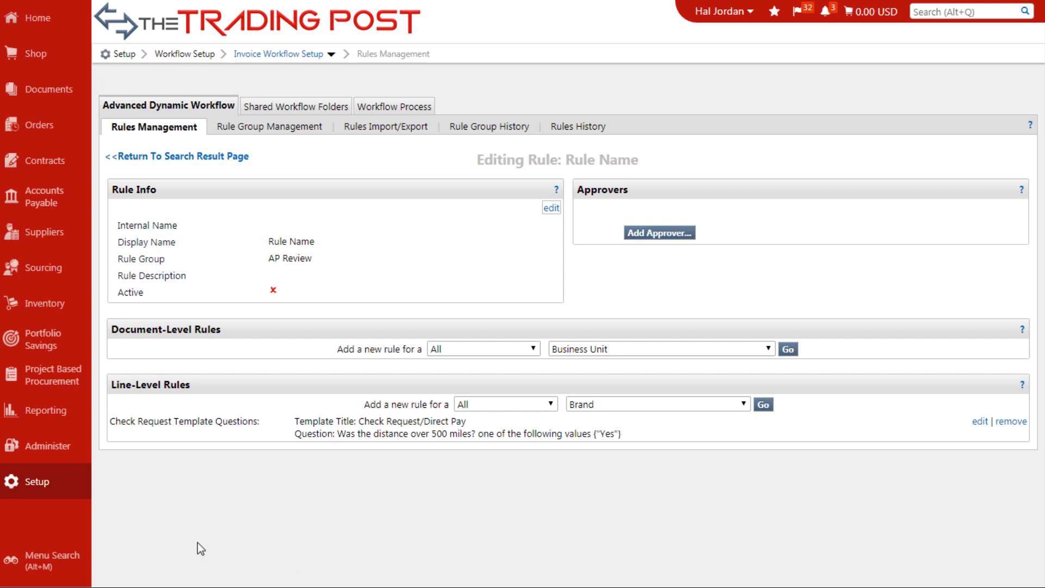
- Examine the purpose options for a new request template, including Multi-Check Request, and leave without building one
{"action": "left_click", "coordinate": [68, 457]}
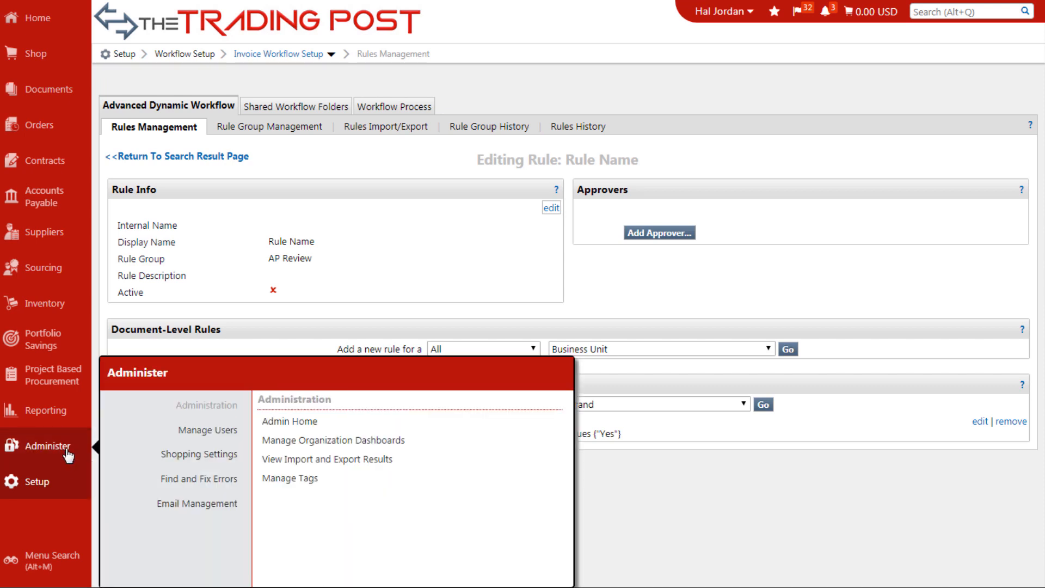
{"action": "mouse_move", "coordinate": [199, 454]}
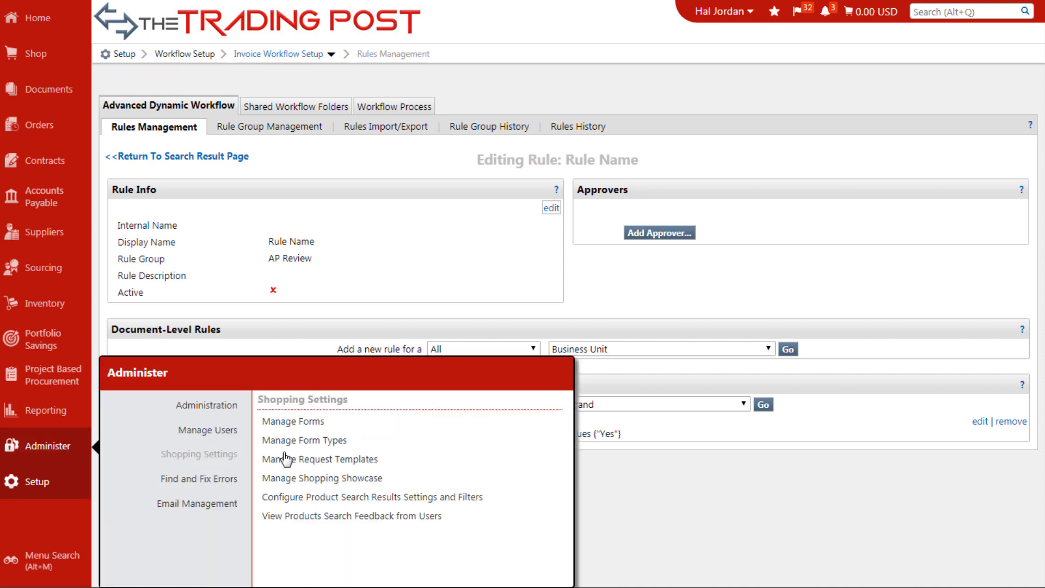
{"action": "left_click", "coordinate": [401, 459]}
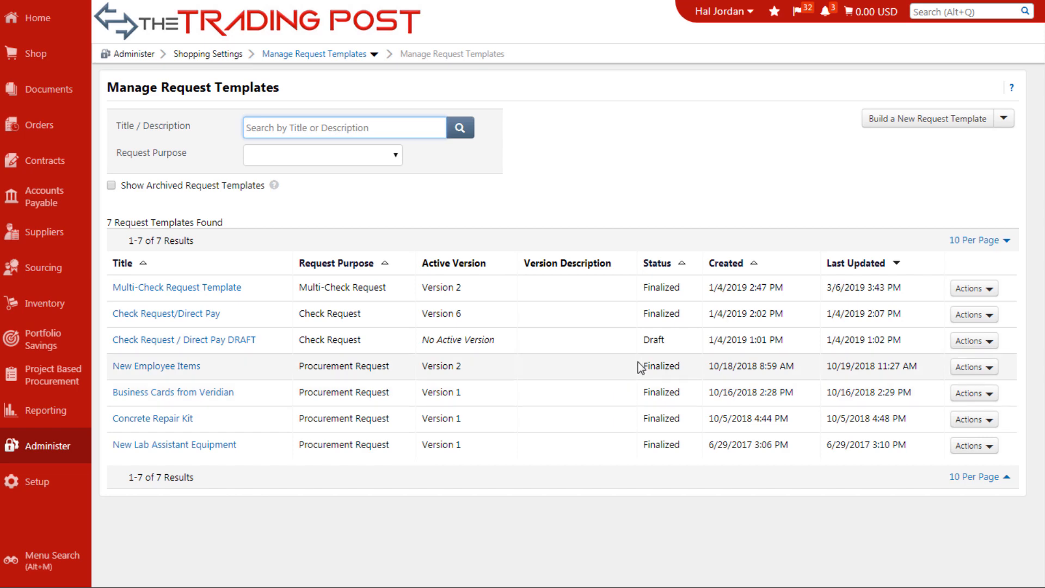
{"action": "left_click", "coordinate": [917, 123]}
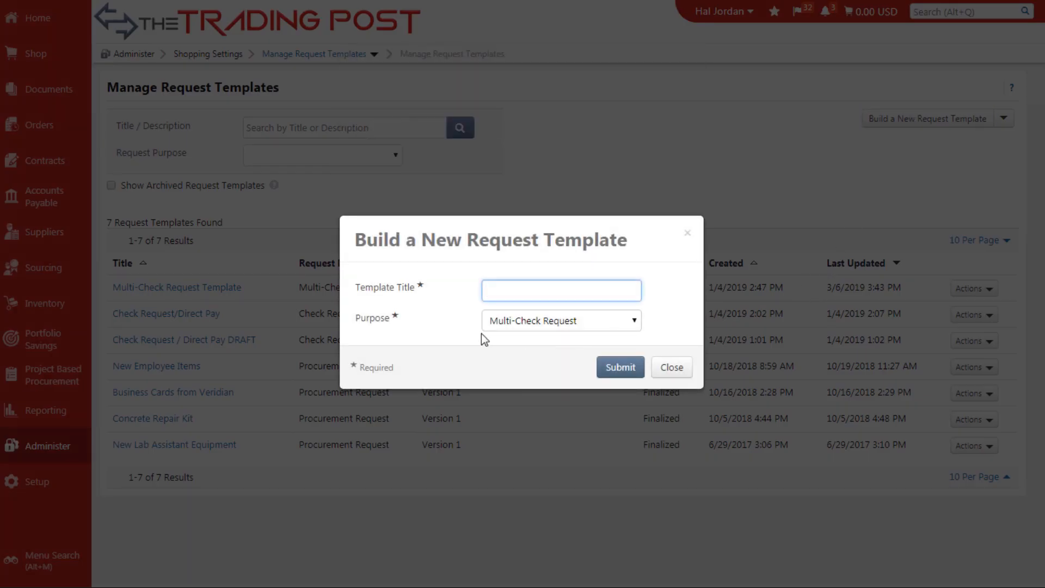
{"action": "left_click", "coordinate": [604, 322]}
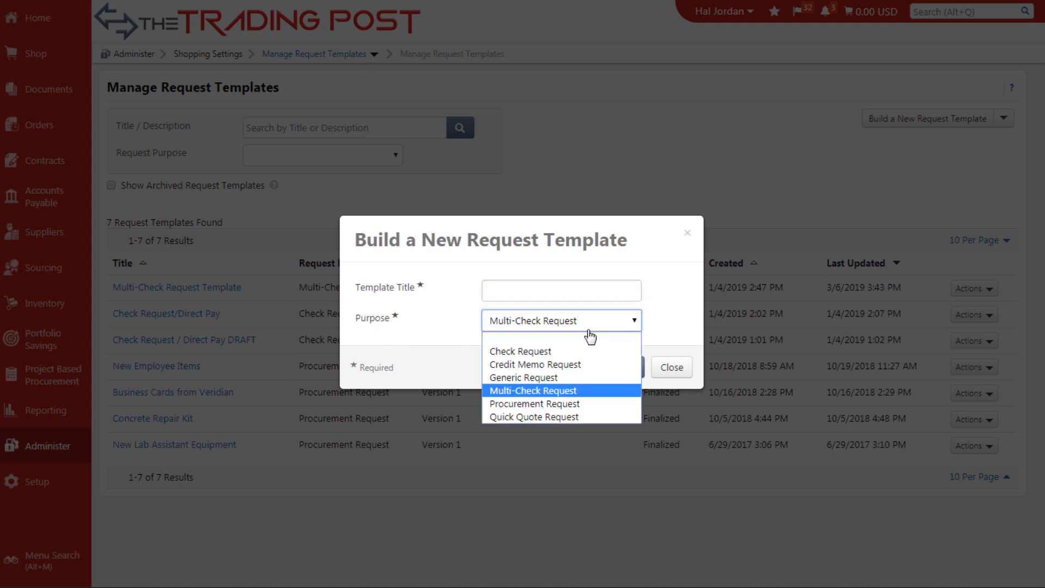
{"action": "left_click", "coordinate": [509, 391]}
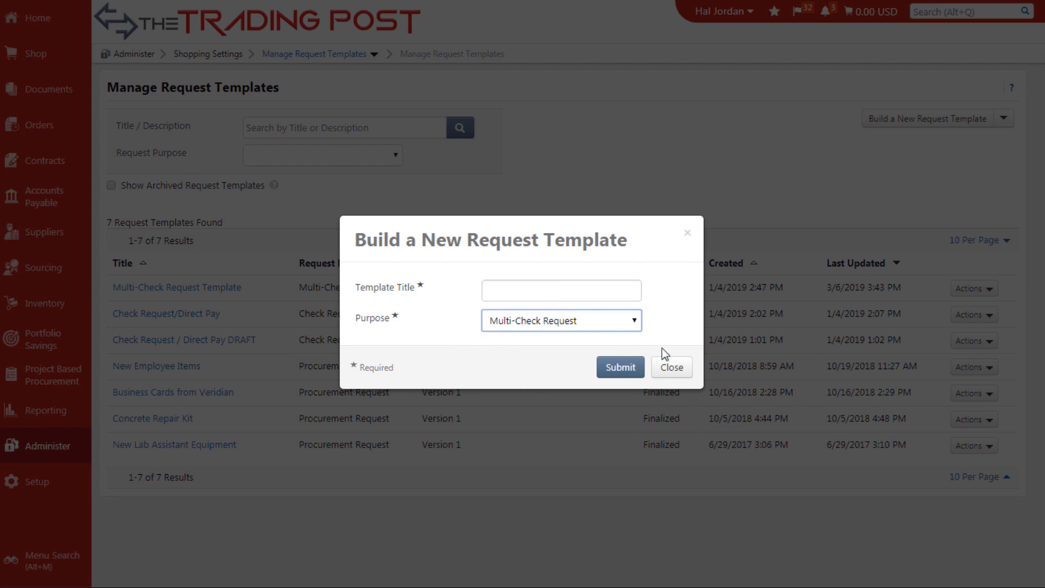
{"action": "left_click", "coordinate": [671, 367]}
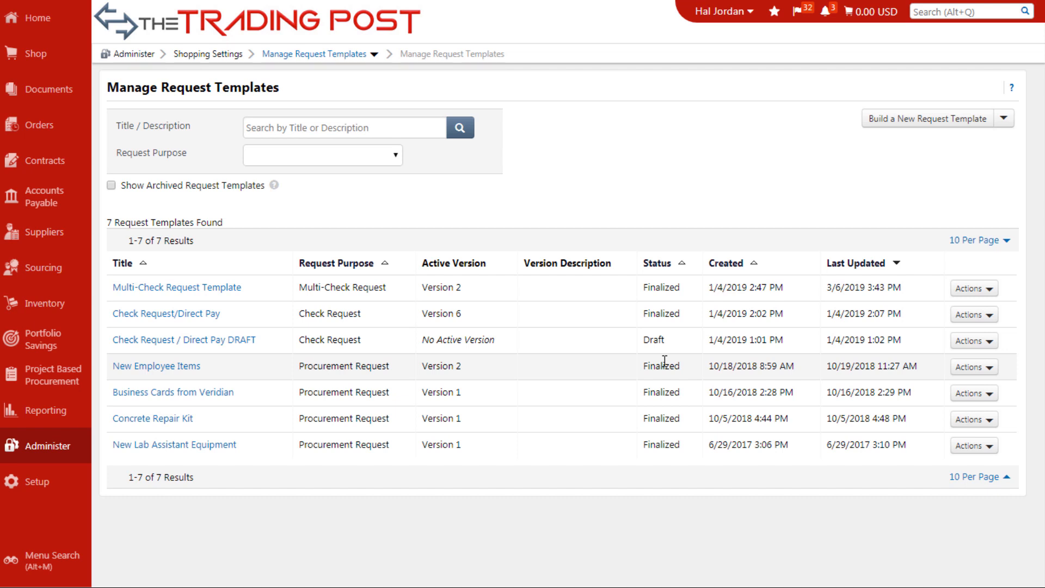
- Start a request from the Multi-Check Request Template in the shopping forms and advance past the instructions and details to the supplier section
{"action": "mouse_move", "coordinate": [46, 69]}
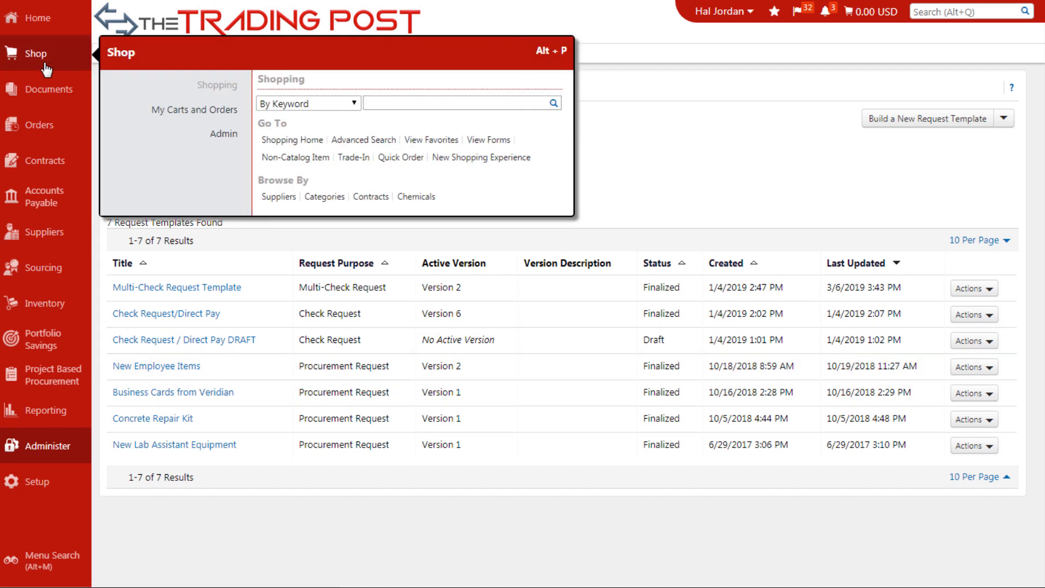
{"action": "left_click", "coordinate": [484, 141]}
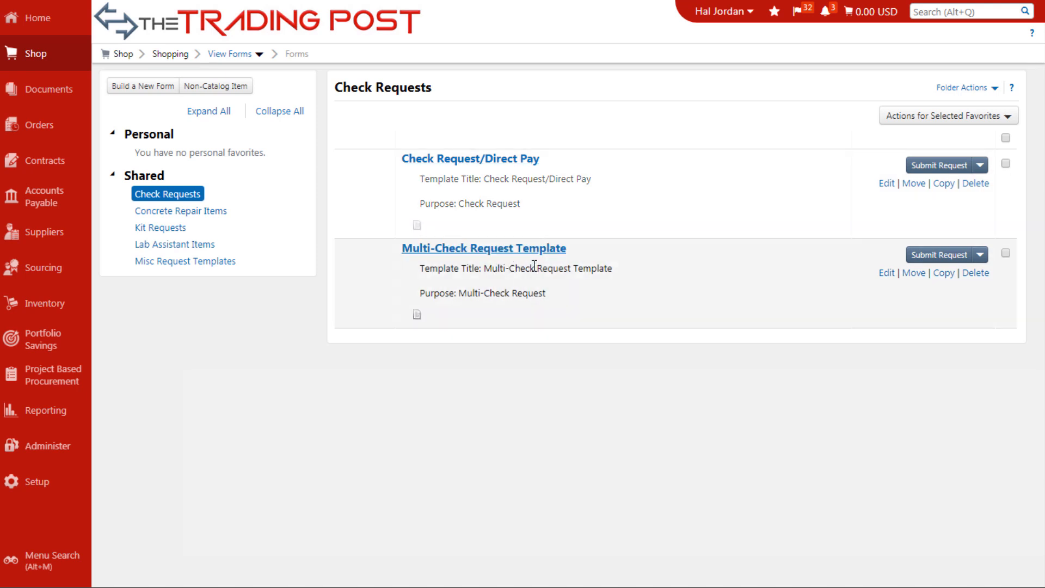
{"action": "left_click", "coordinate": [947, 262]}
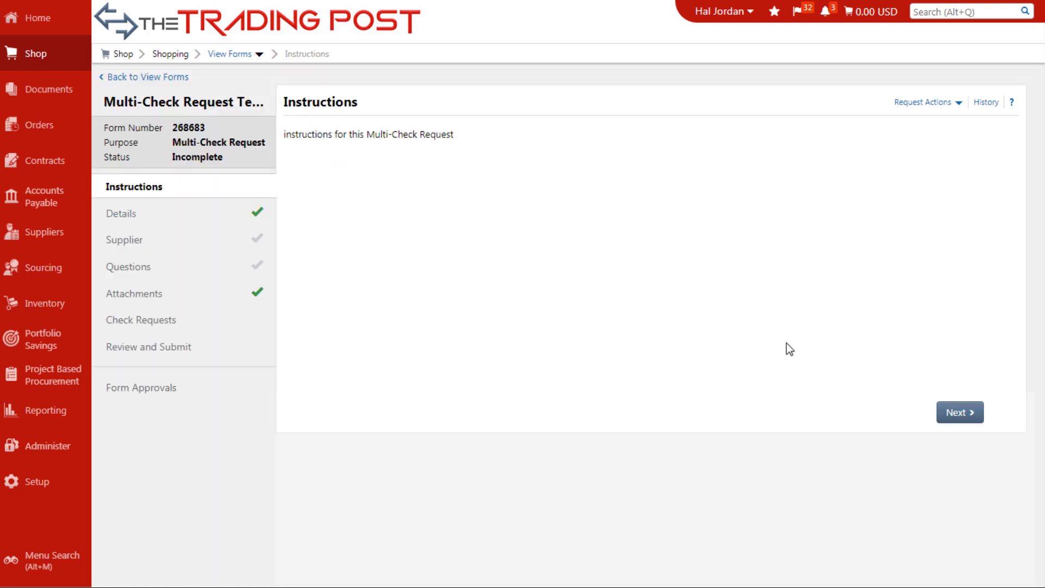
{"action": "left_click", "coordinate": [943, 418]}
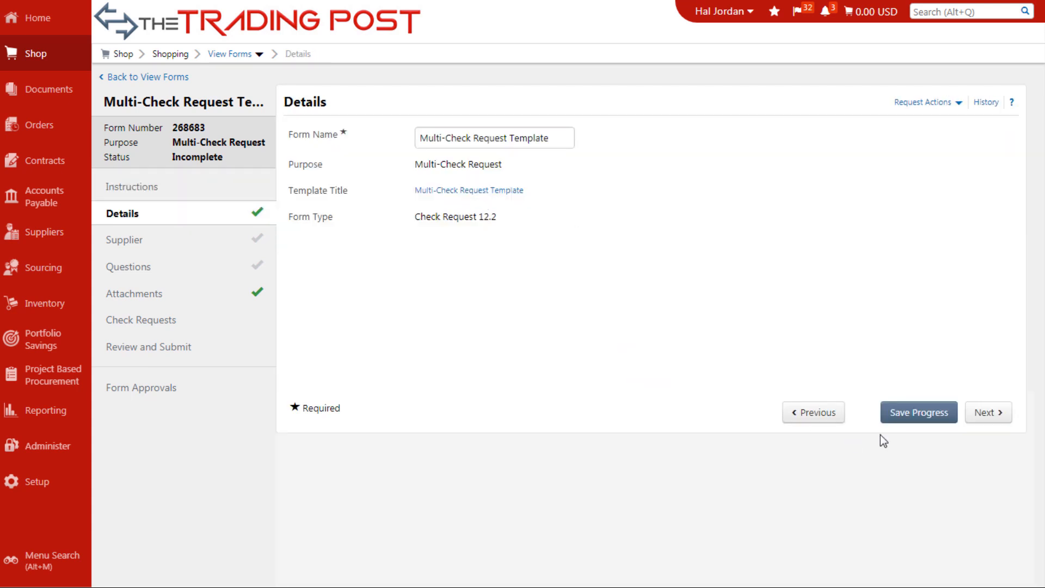
{"action": "left_click", "coordinate": [989, 415]}
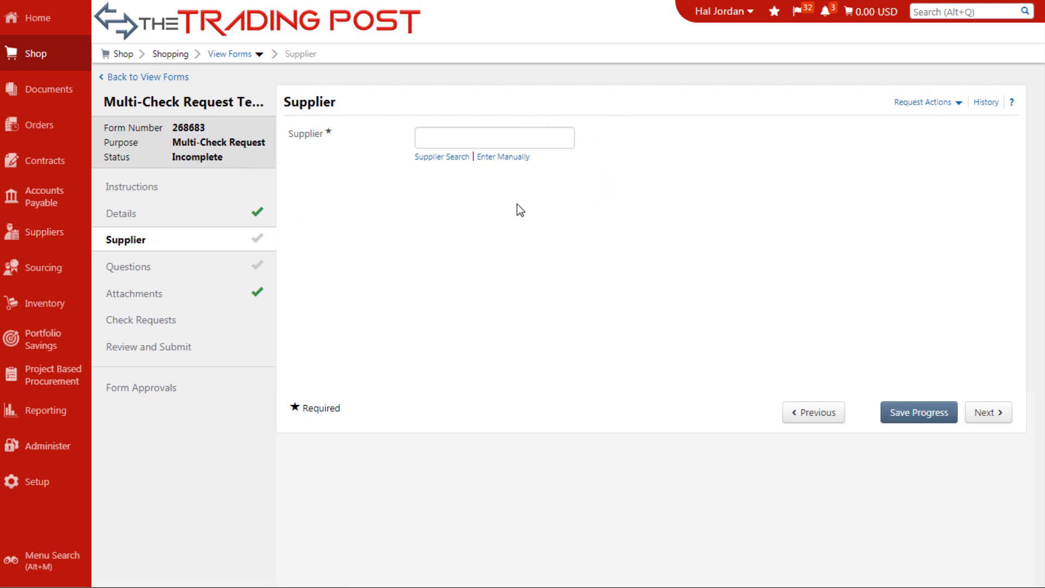
- Select Veridian Dynamics as the supplier of the multi-check request and continue to the questions
{"action": "left_click", "coordinate": [484, 140]}
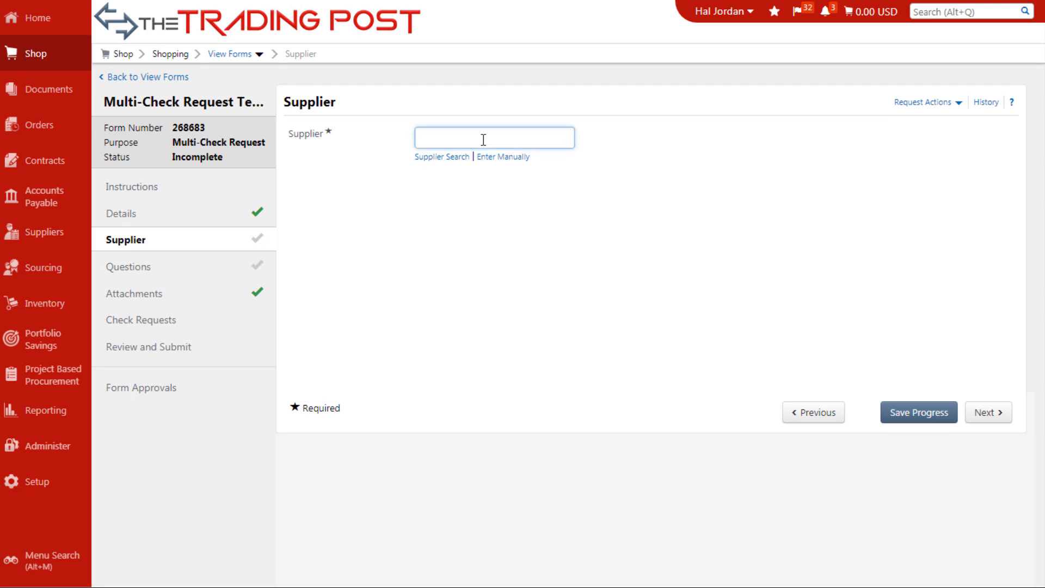
{"action": "type", "text": "veri"}
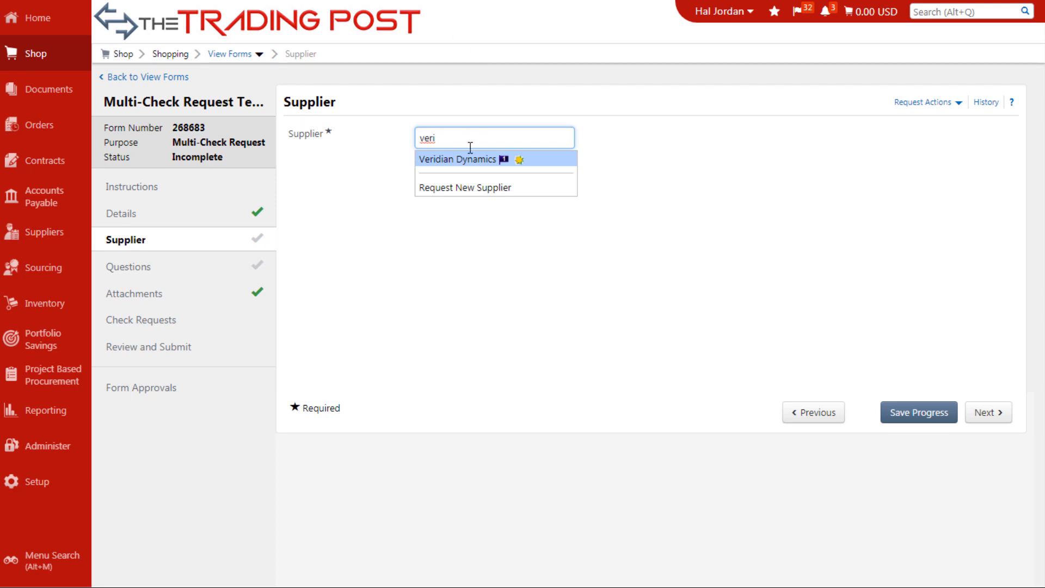
{"action": "left_click", "coordinate": [476, 162]}
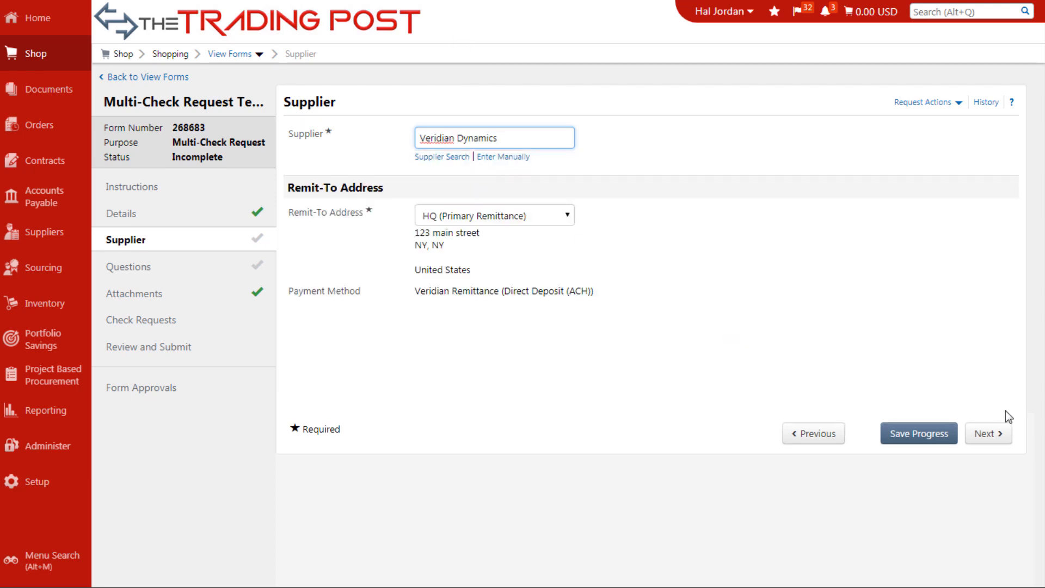
{"action": "left_click", "coordinate": [986, 434]}
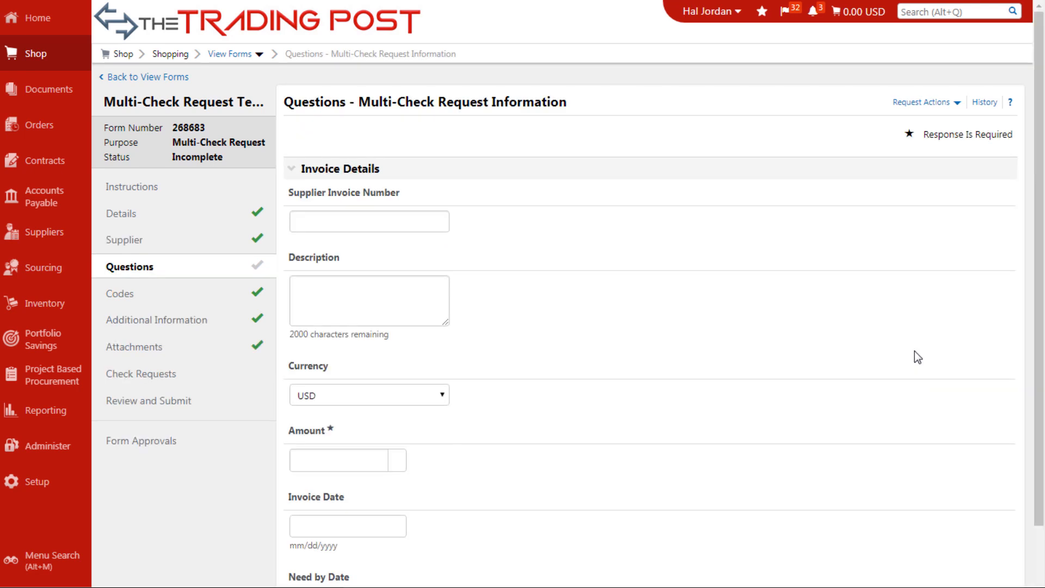
- Set the invoice amount to 150 in the request questions and continue past the accounting codes to the additional information
{"action": "scroll", "coordinate": [518, 240], "scroll_direction": "down", "scroll_amount": 3}
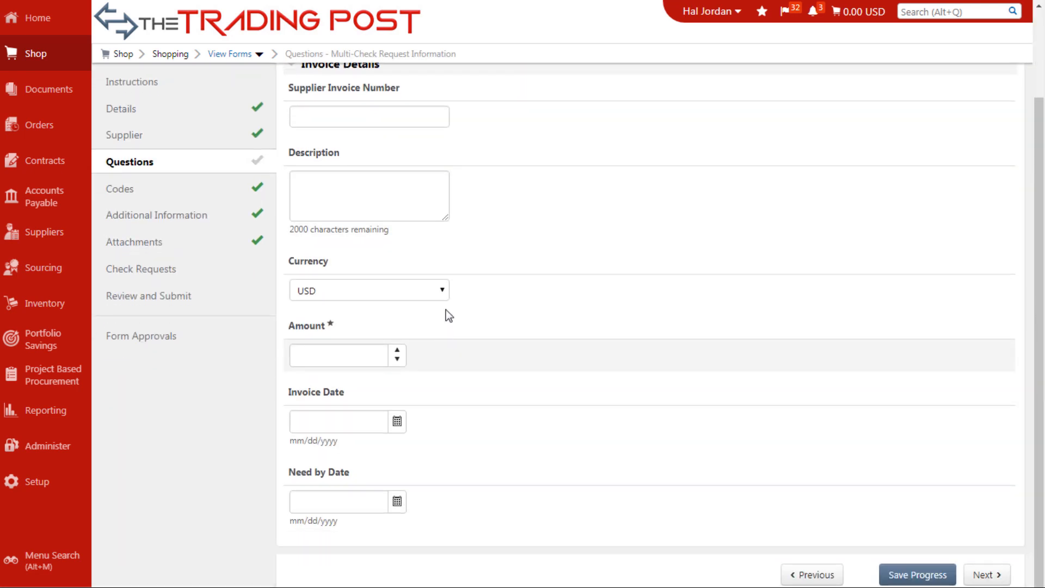
{"action": "left_click", "coordinate": [335, 354]}
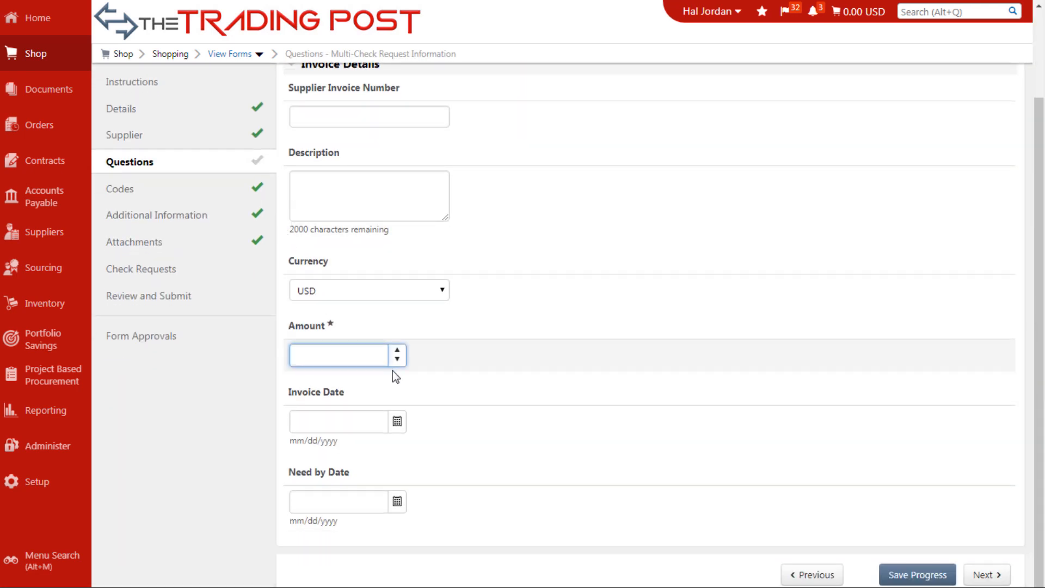
{"action": "type", "text": "150"}
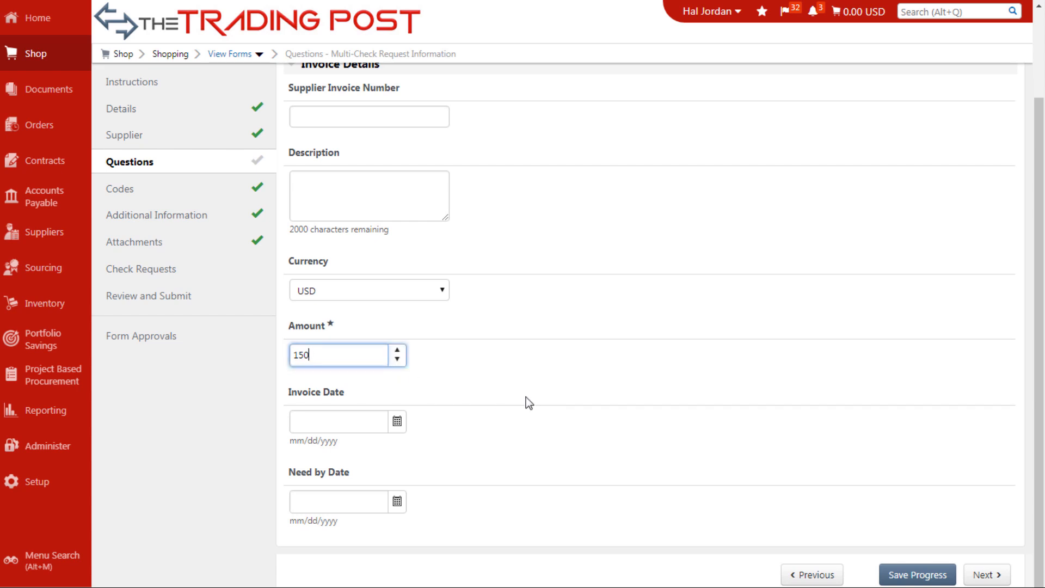
{"action": "scroll", "coordinate": [469, 374], "scroll_direction": "up", "scroll_amount": 3}
{"action": "scroll", "coordinate": [501, 384], "scroll_direction": "down", "scroll_amount": 3}
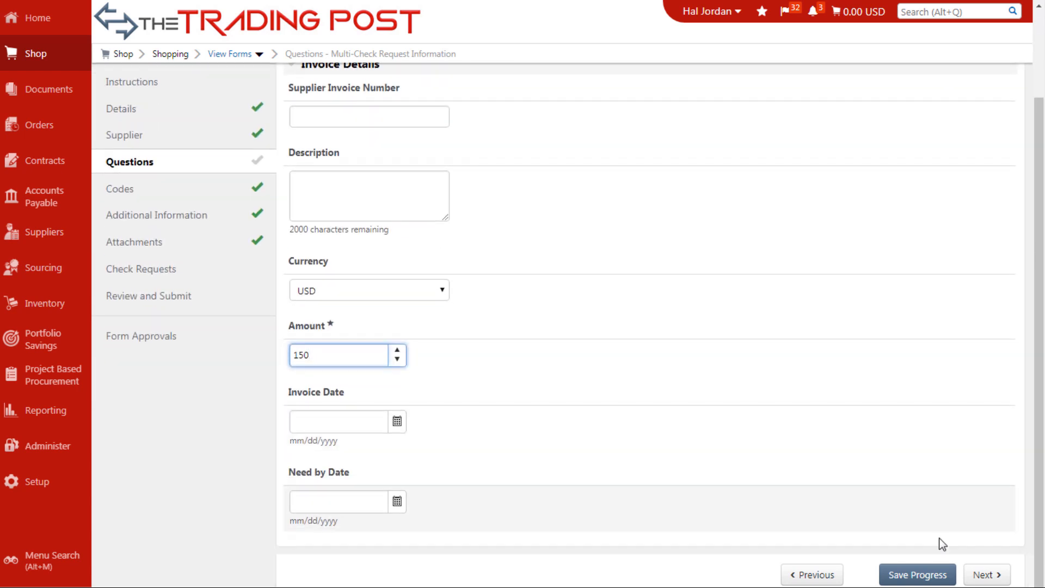
{"action": "left_click", "coordinate": [984, 581]}
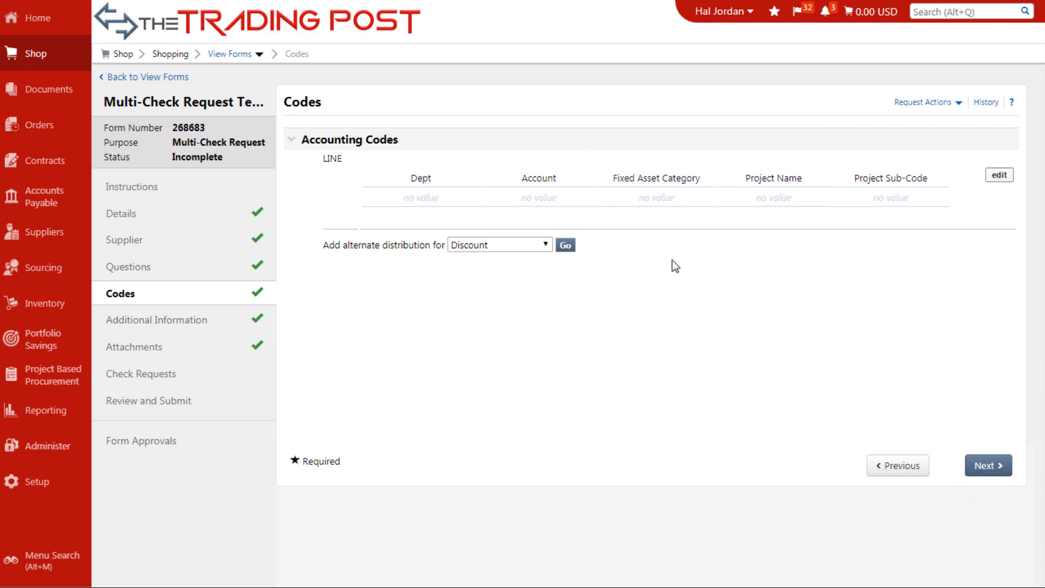
{"action": "left_click", "coordinate": [992, 482]}
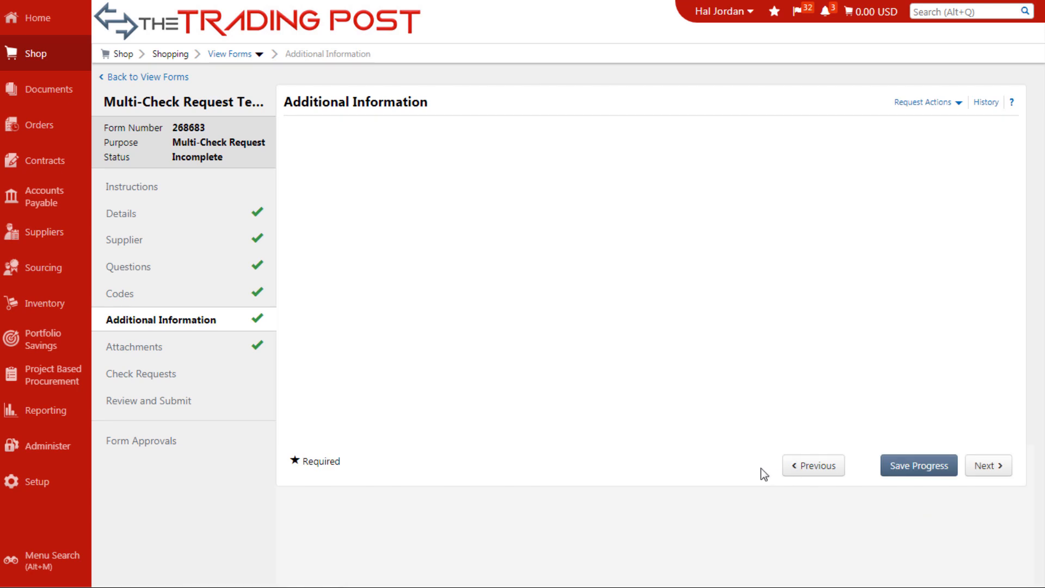
- Continue past the additional information, attachments and check requests list to the review of the multi-check request
{"action": "left_click", "coordinate": [990, 477]}
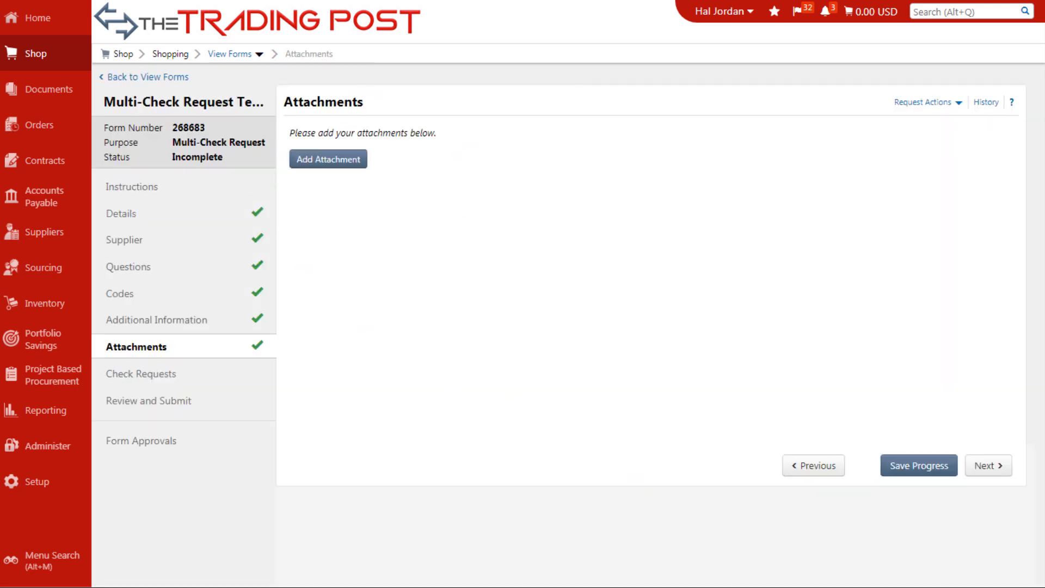
{"action": "left_click", "coordinate": [988, 467]}
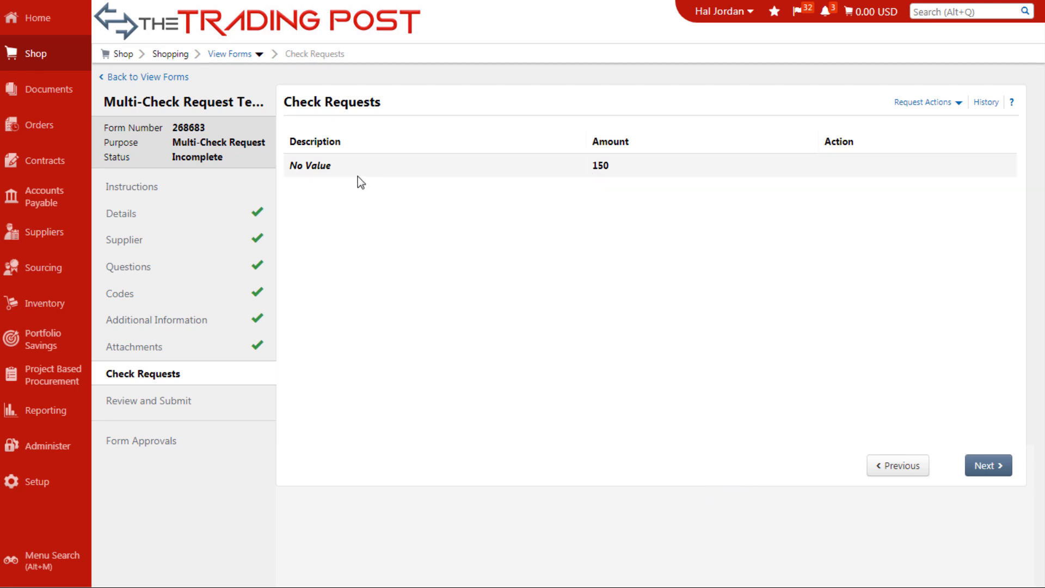
{"action": "left_click", "coordinate": [957, 108]}
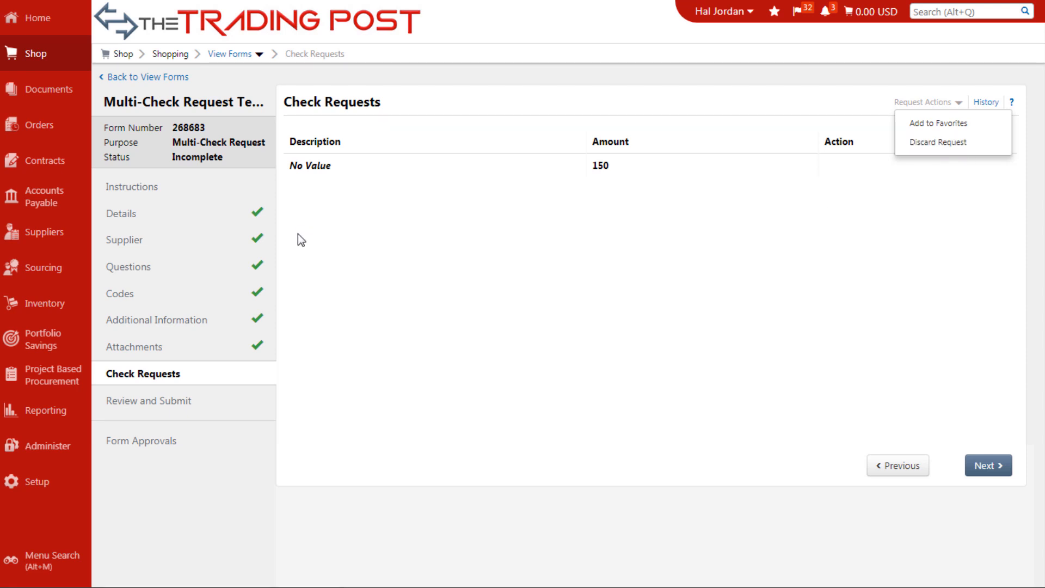
{"action": "left_click", "coordinate": [601, 258]}
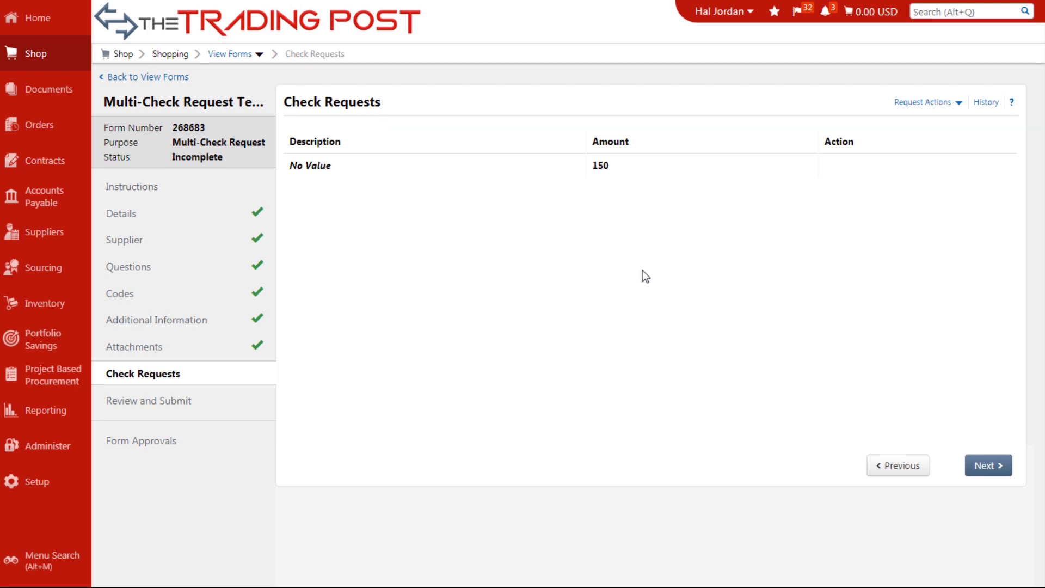
{"action": "left_click", "coordinate": [989, 467]}
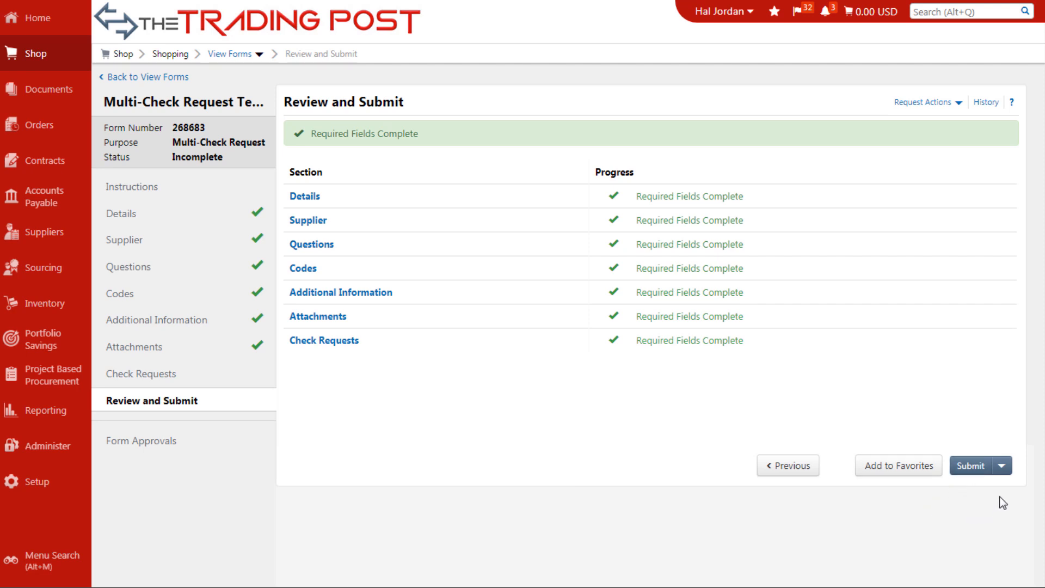
- Save the current check request and add another one to the same multi-check form
{"action": "left_click", "coordinate": [1002, 466]}
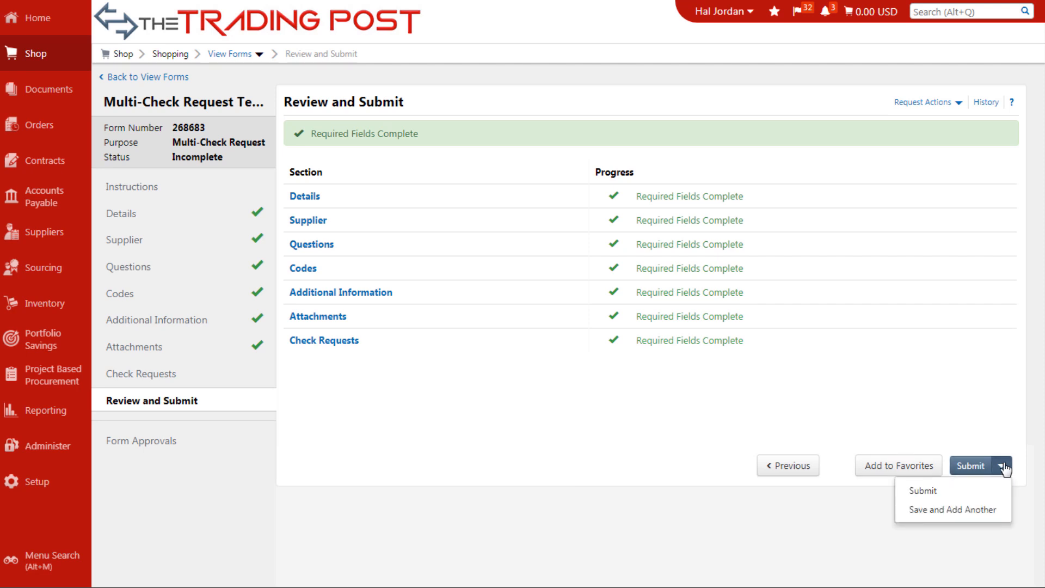
{"action": "left_click", "coordinate": [945, 517]}
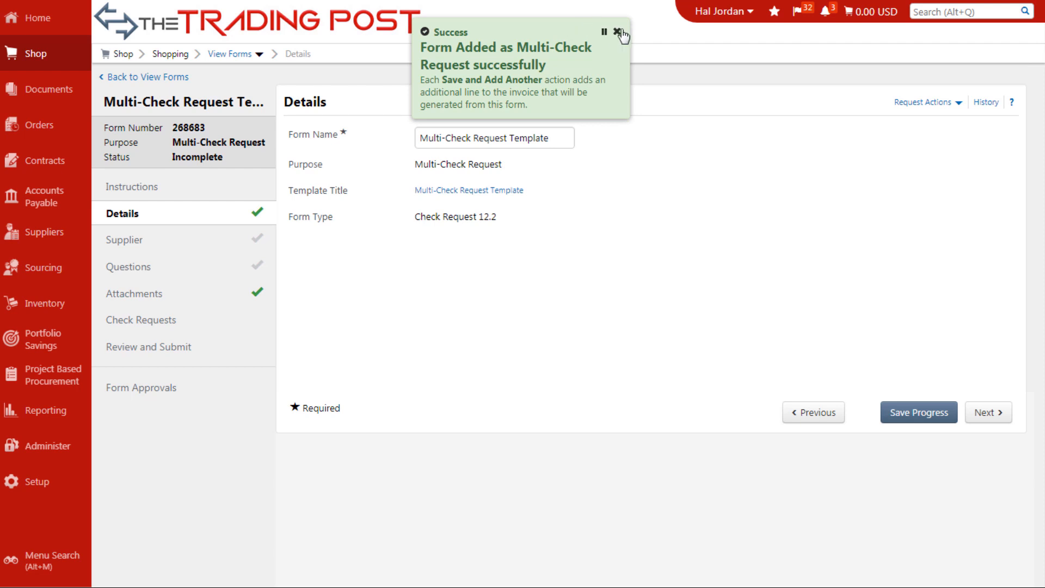
{"action": "left_click", "coordinate": [618, 32]}
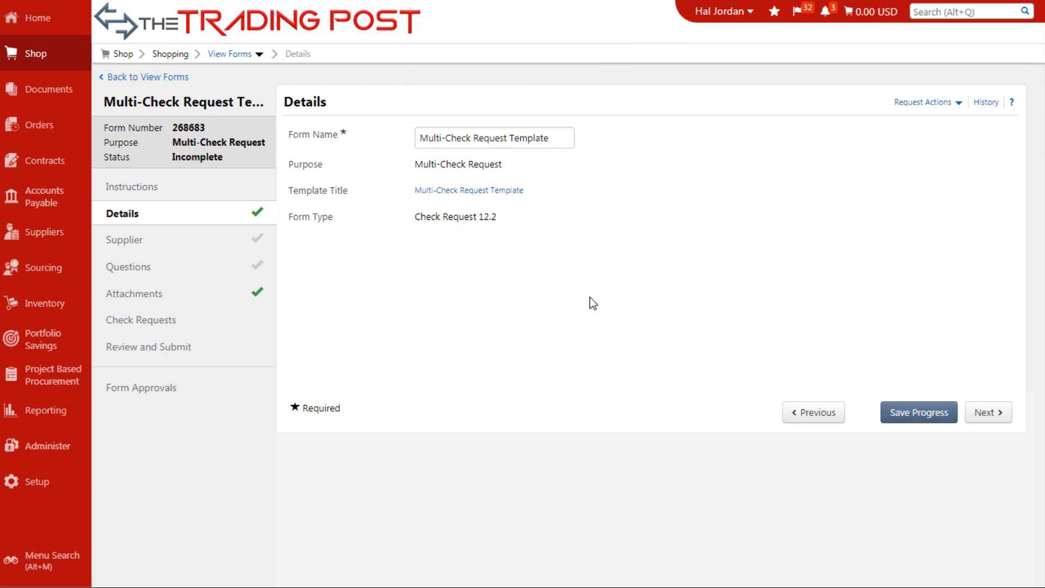
- Select Veridian Dynamics as the supplier of the second check request and continue to its questions
{"action": "left_click", "coordinate": [987, 413]}
{"action": "left_click", "coordinate": [548, 140]}
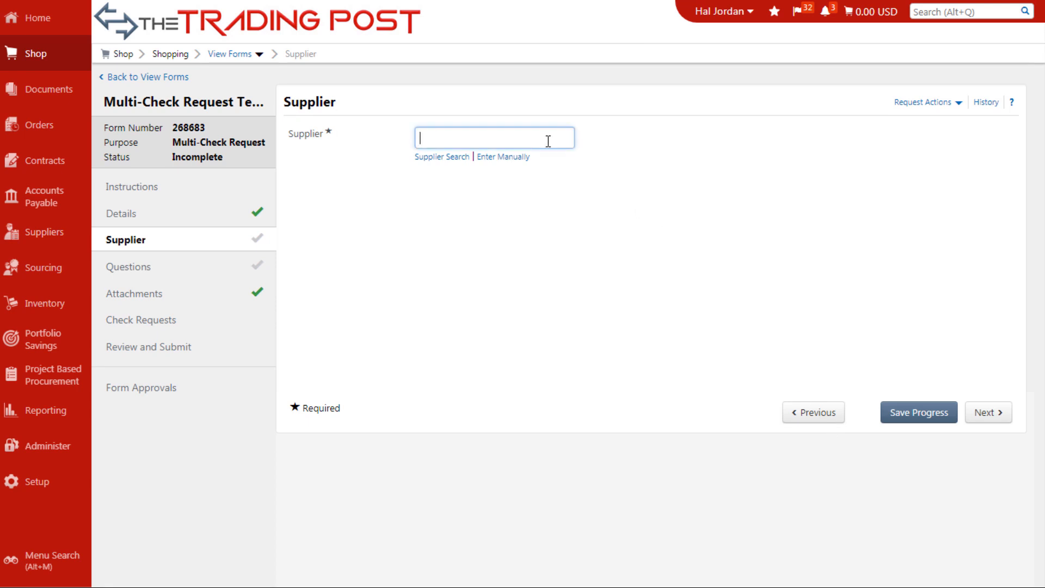
{"action": "type", "text": "ver"}
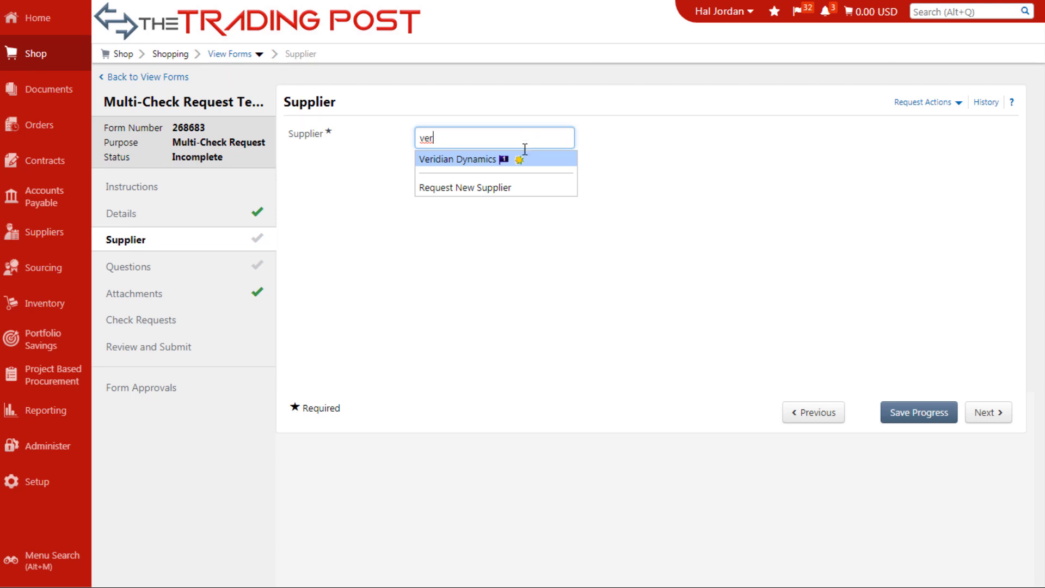
{"action": "left_click", "coordinate": [481, 159]}
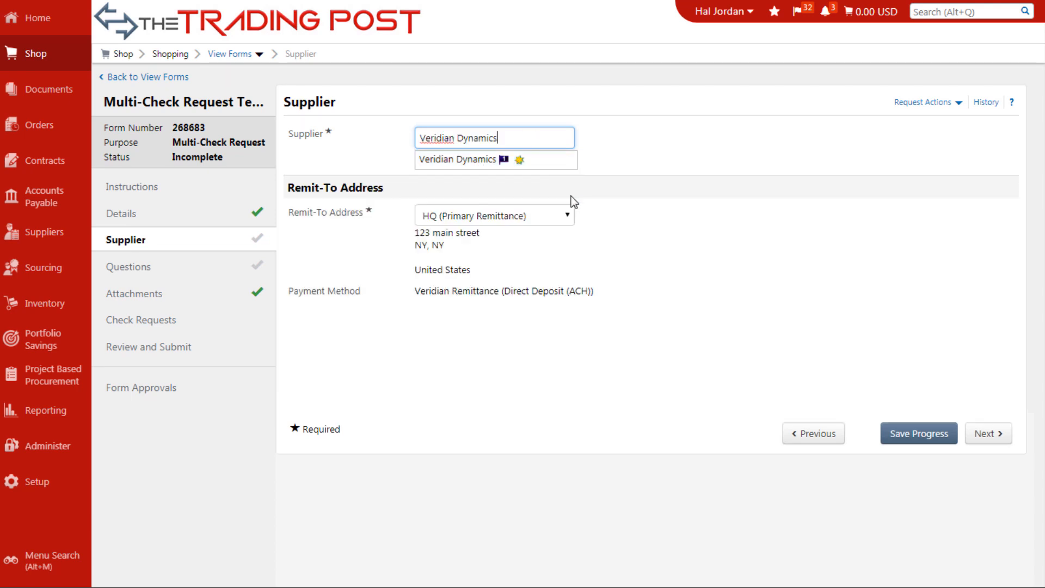
{"action": "left_click", "coordinate": [989, 434]}
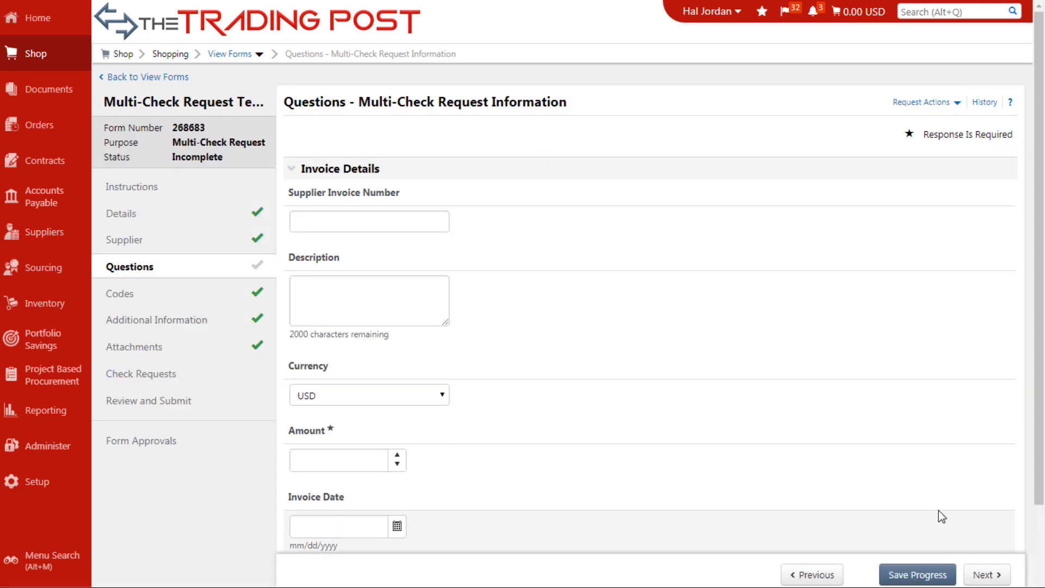
- Set the second check request's amount to 250 and continue through the remaining sections to the check requests list
{"action": "scroll", "coordinate": [555, 455], "scroll_direction": "down", "scroll_amount": 2}
{"action": "left_click", "coordinate": [334, 350]}
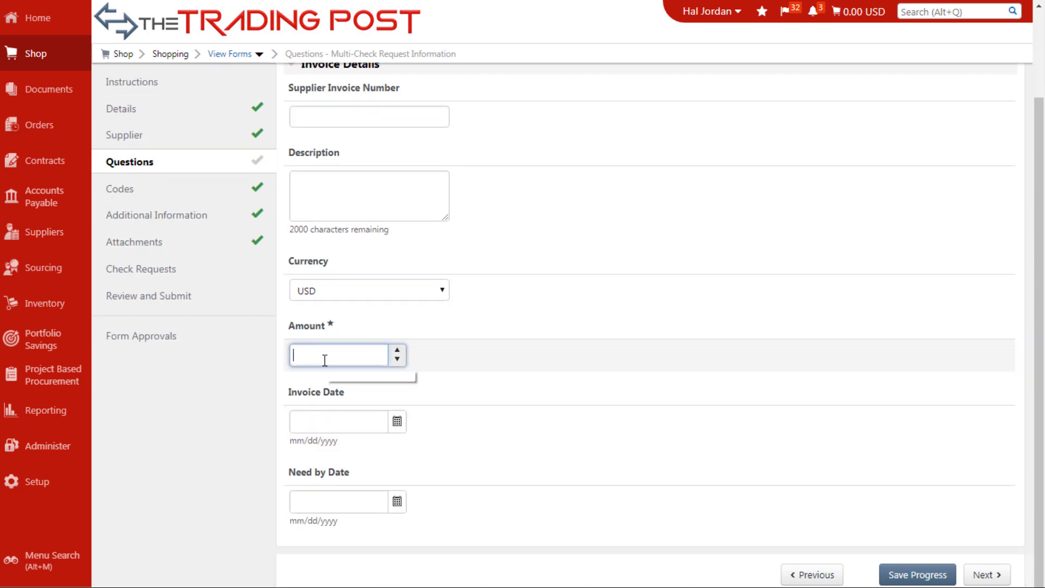
{"action": "type", "text": "250"}
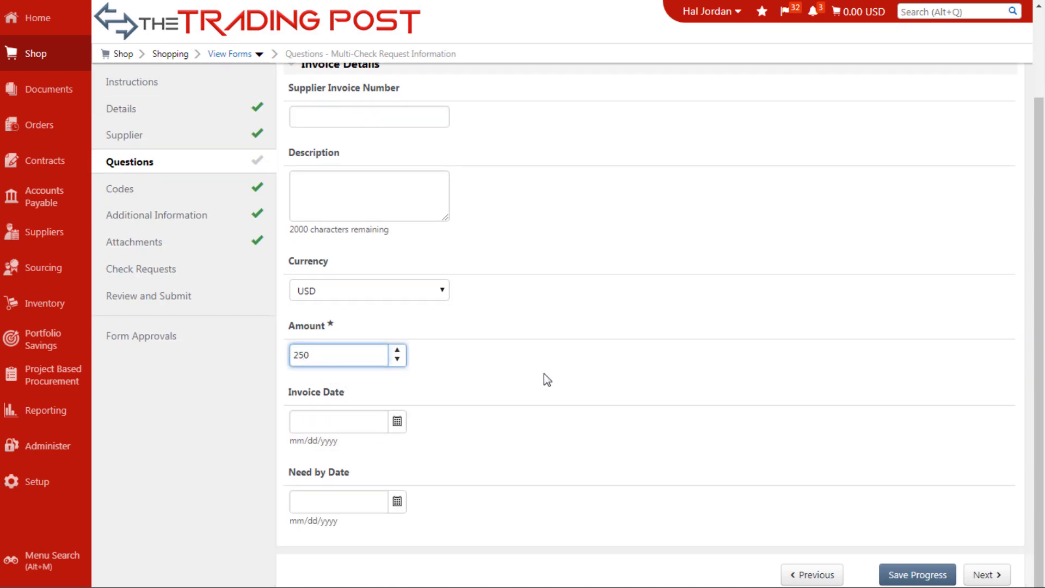
{"action": "left_click", "coordinate": [992, 576]}
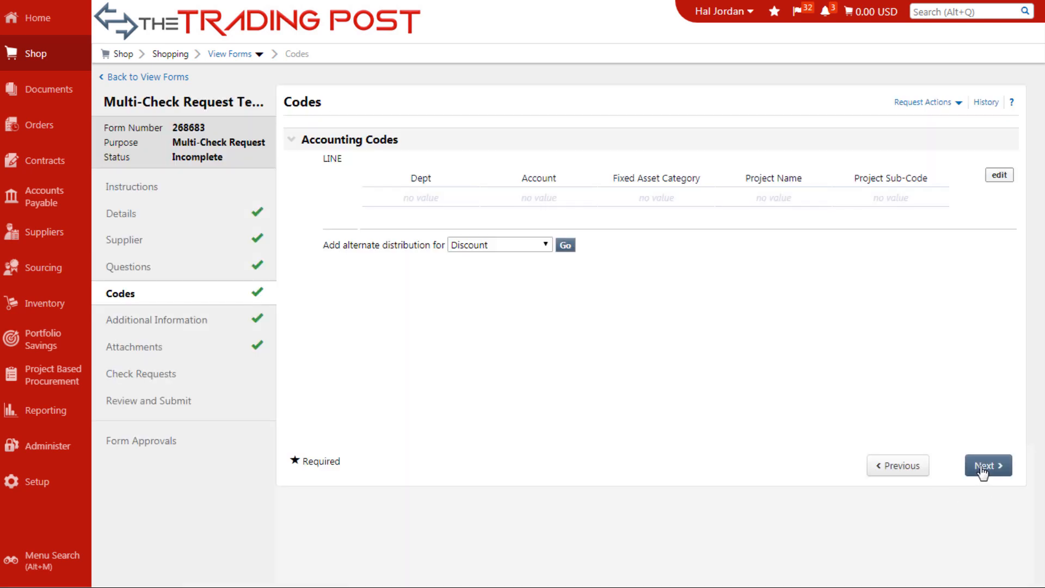
{"action": "left_click", "coordinate": [984, 468]}
{"action": "left_click", "coordinate": [988, 466]}
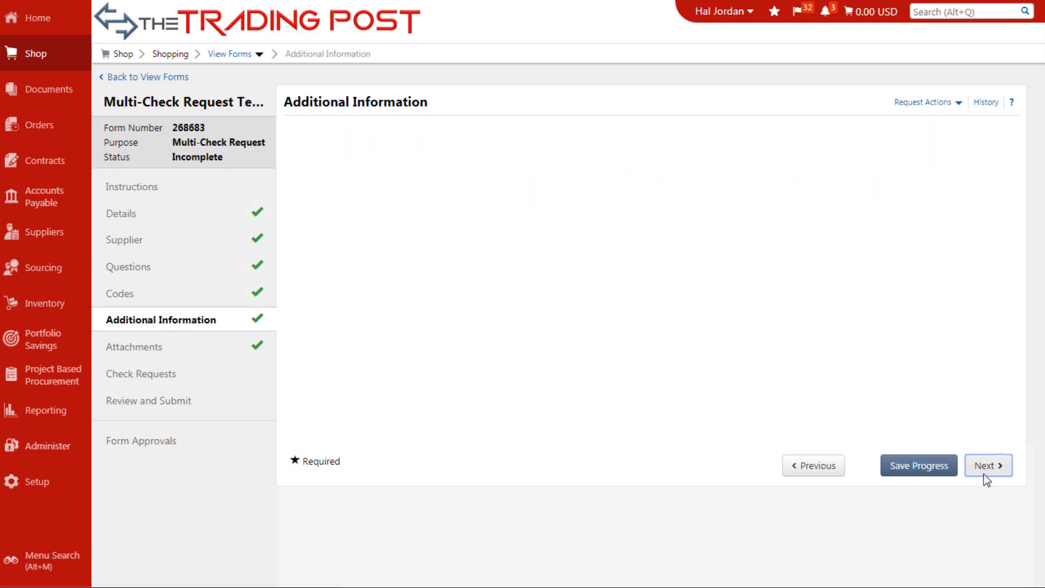
{"action": "left_click", "coordinate": [991, 475]}
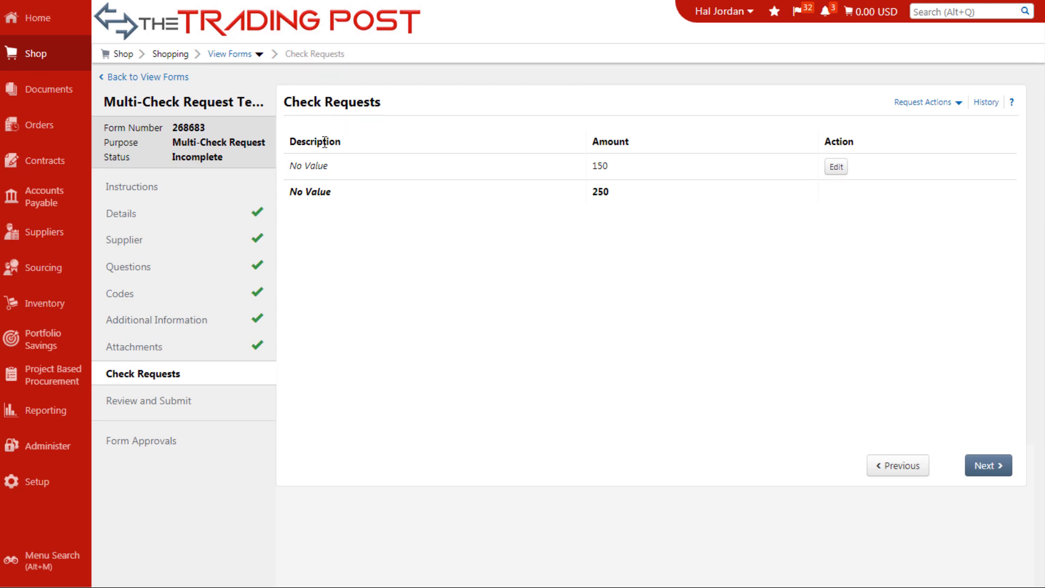
- Edit the first check request from the list, set its amount to 150.35 and save the progress
{"action": "left_click", "coordinate": [953, 102]}
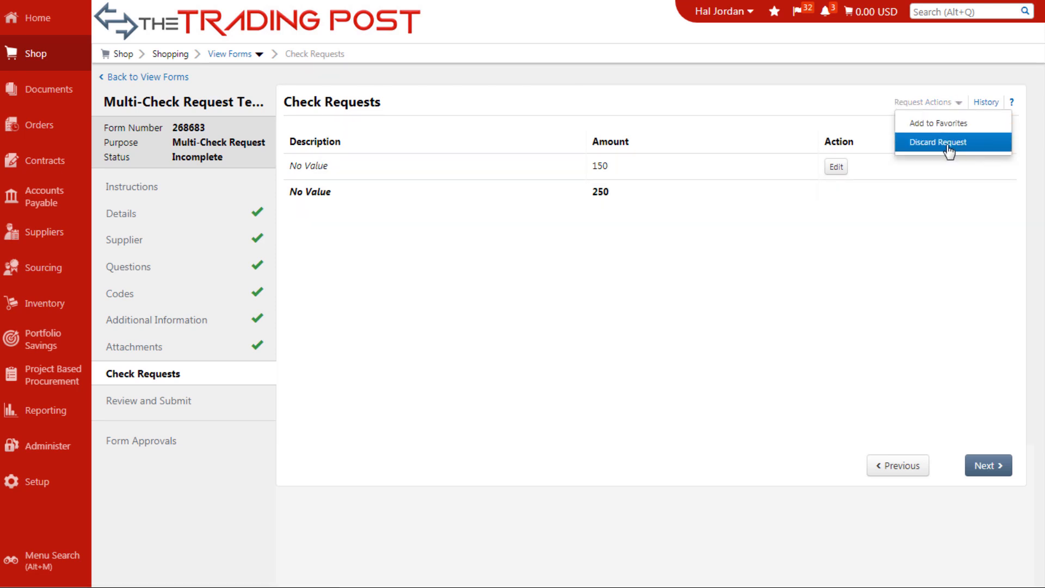
{"action": "left_click", "coordinate": [747, 250]}
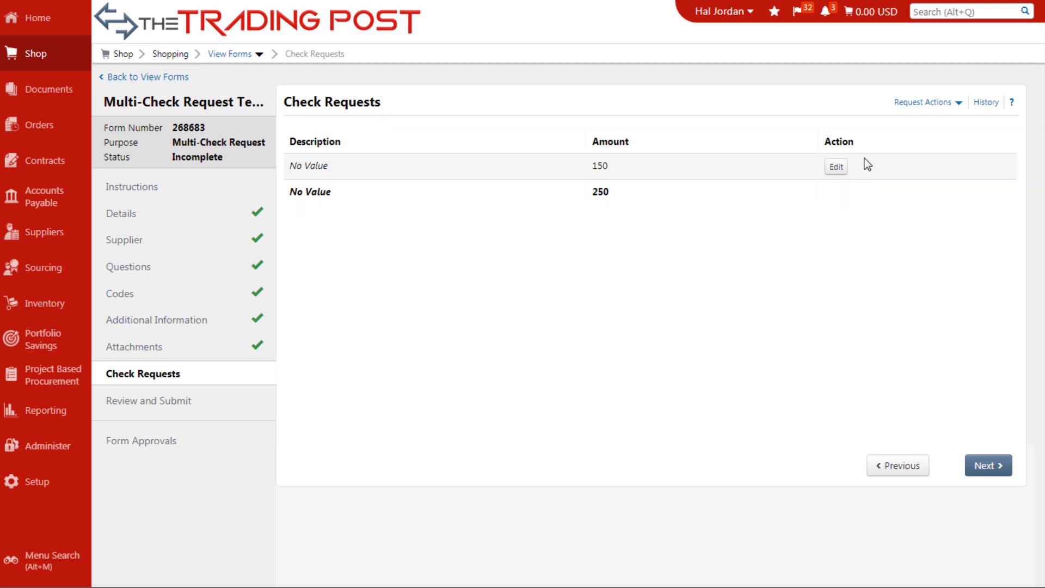
{"action": "left_click", "coordinate": [838, 170]}
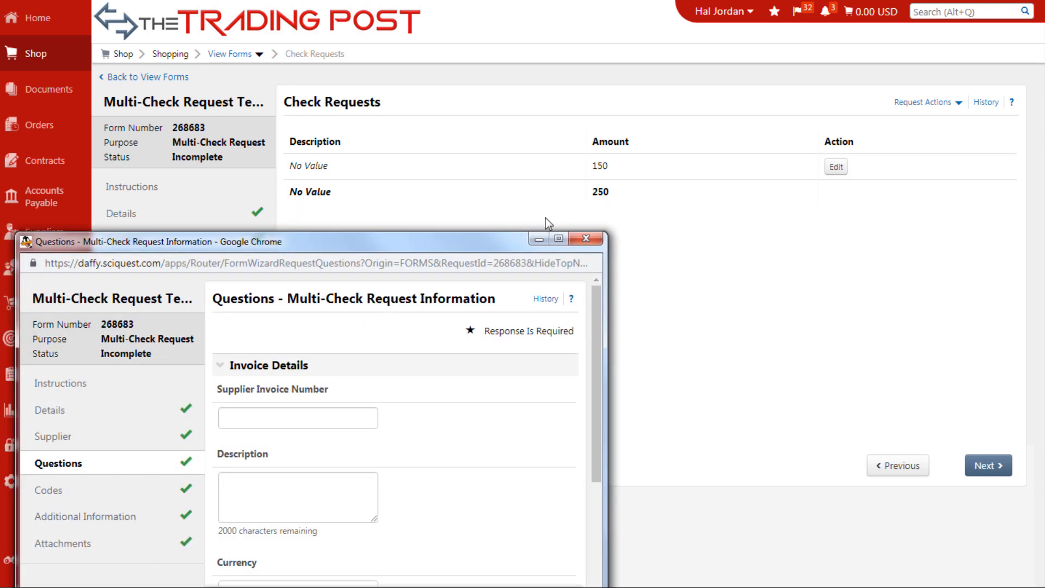
{"action": "scroll", "coordinate": [517, 259], "scroll_direction": "down", "scroll_amount": 5}
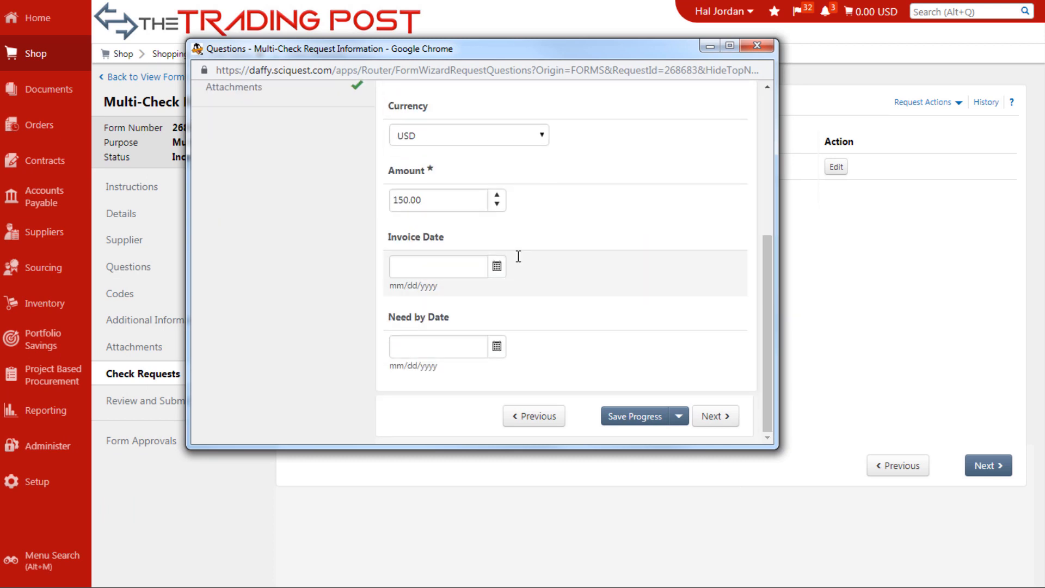
{"action": "double_click", "coordinate": [428, 197]}
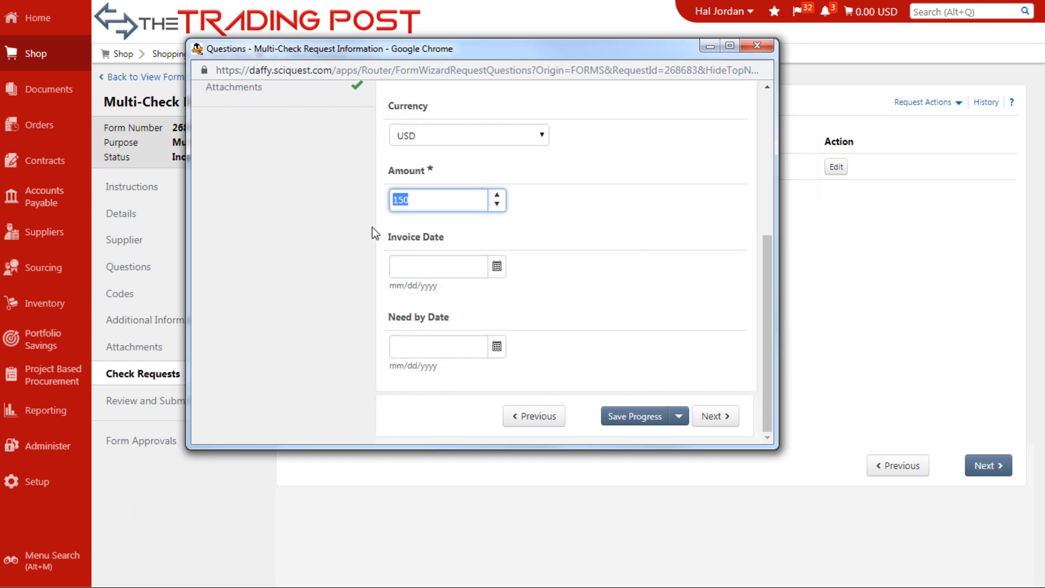
{"action": "type", "text": "150.35"}
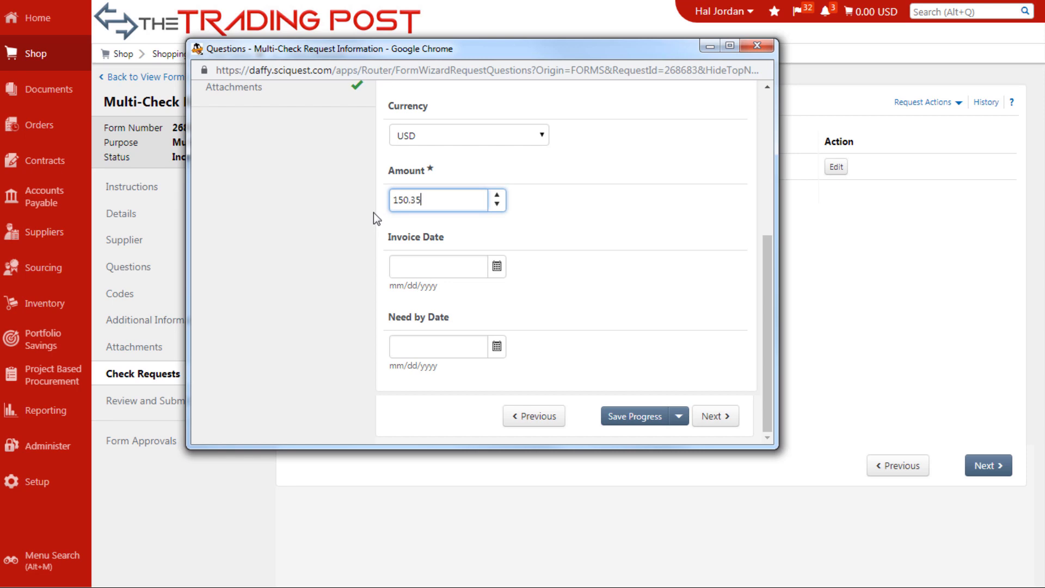
{"action": "left_click", "coordinate": [677, 417]}
{"action": "left_click", "coordinate": [656, 438]}
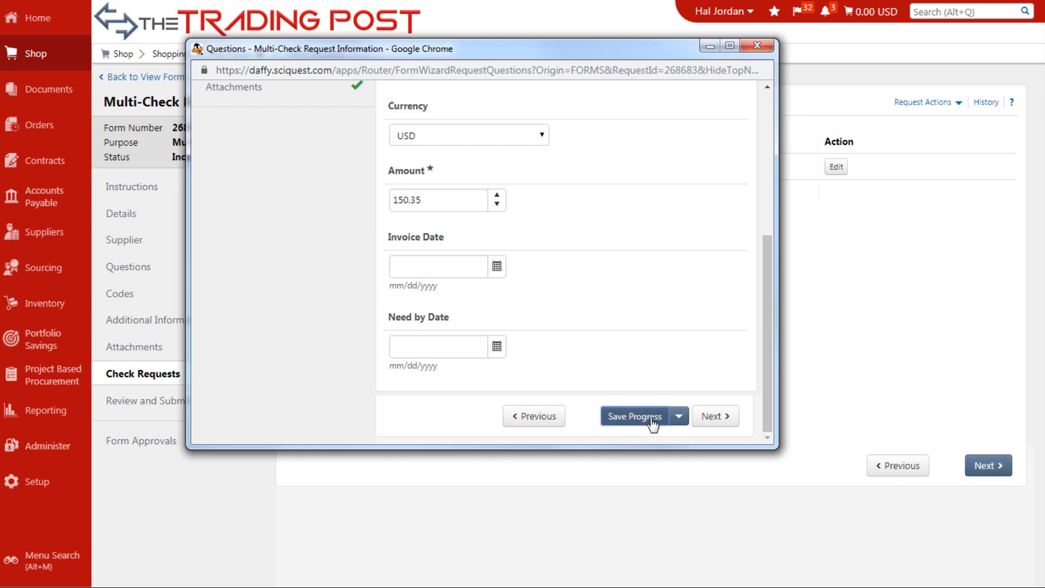
- Advance the edited check request past its codes to the additional information, then save and close its editing window
{"action": "left_click", "coordinate": [716, 419]}
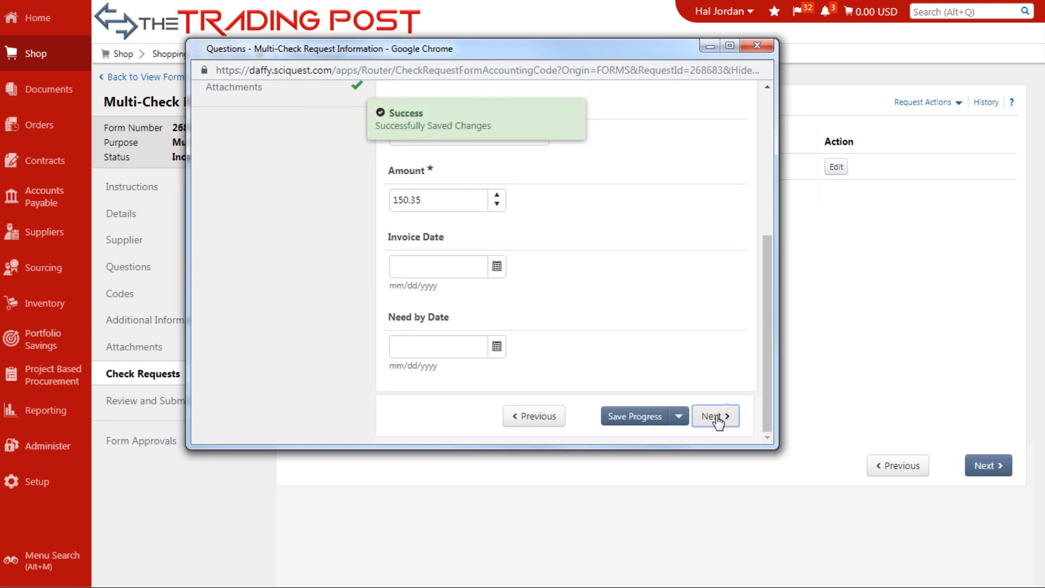
{"action": "left_click", "coordinate": [724, 400]}
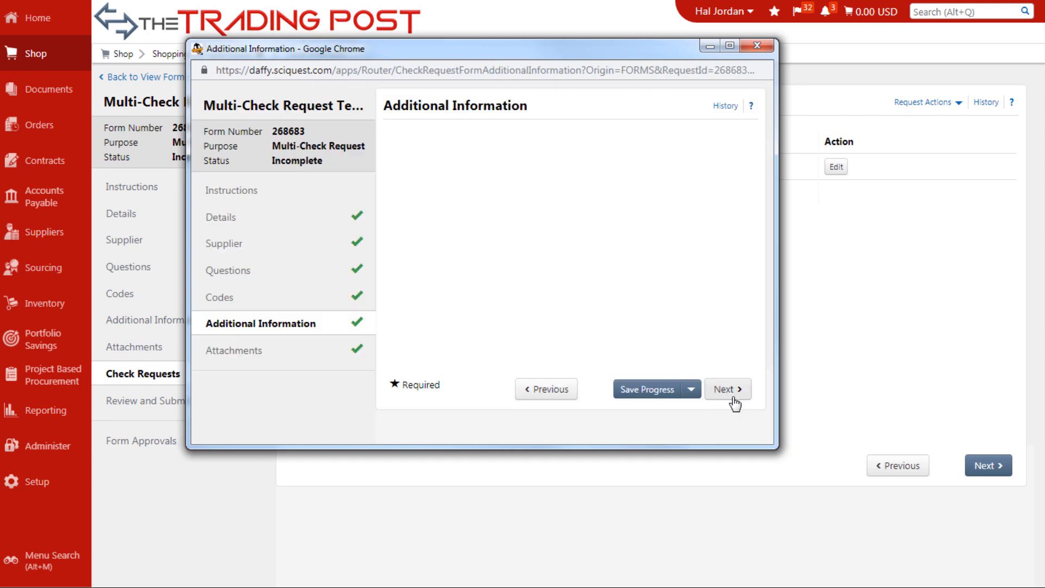
{"action": "left_click", "coordinate": [692, 393]}
{"action": "left_click", "coordinate": [687, 432]}
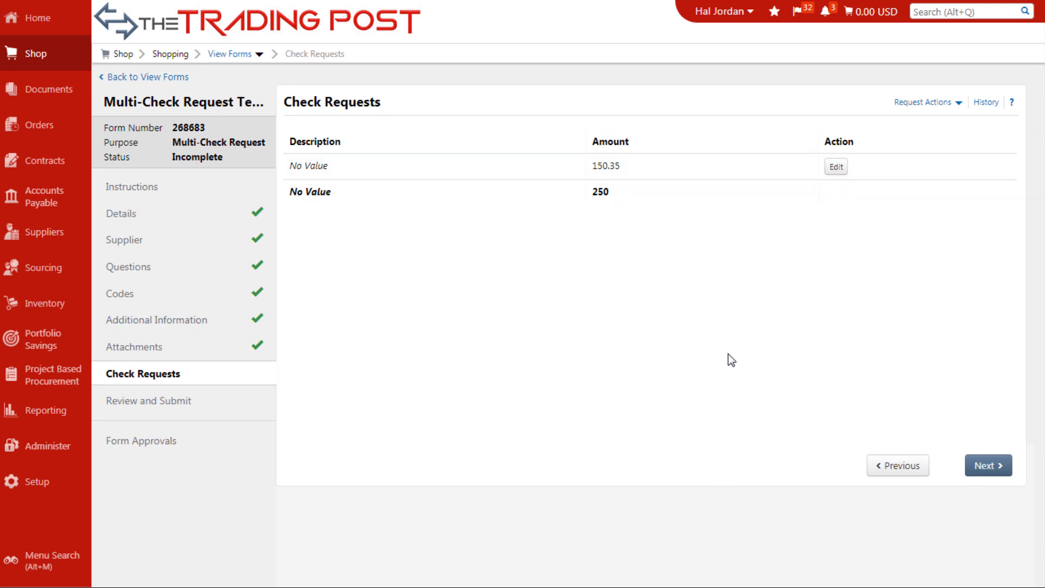
- Examine the nickname and destination folder options for adding the request to favorites, and leave without saving
{"action": "left_click", "coordinate": [923, 102]}
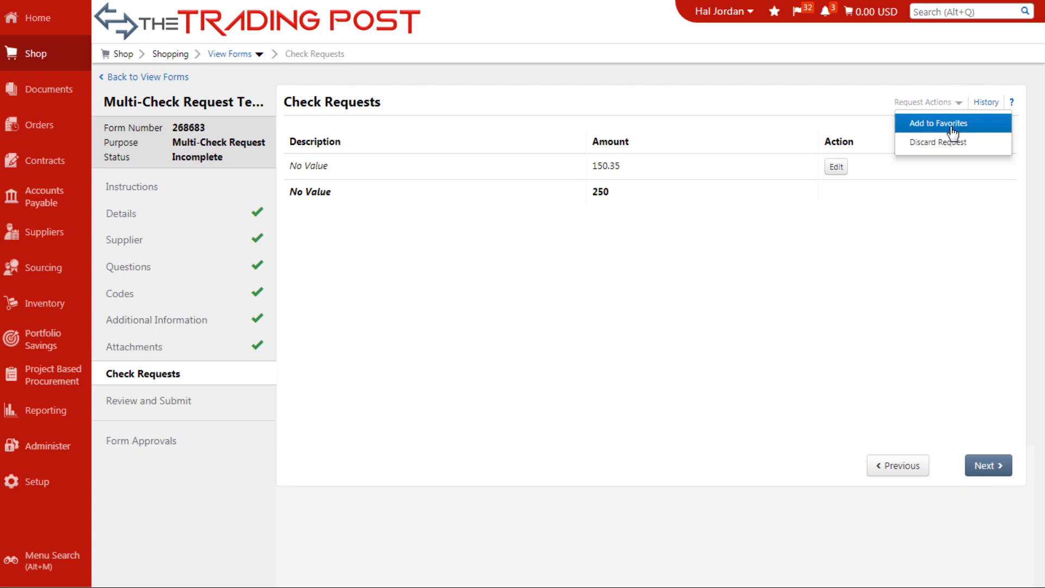
{"action": "left_click", "coordinate": [953, 133]}
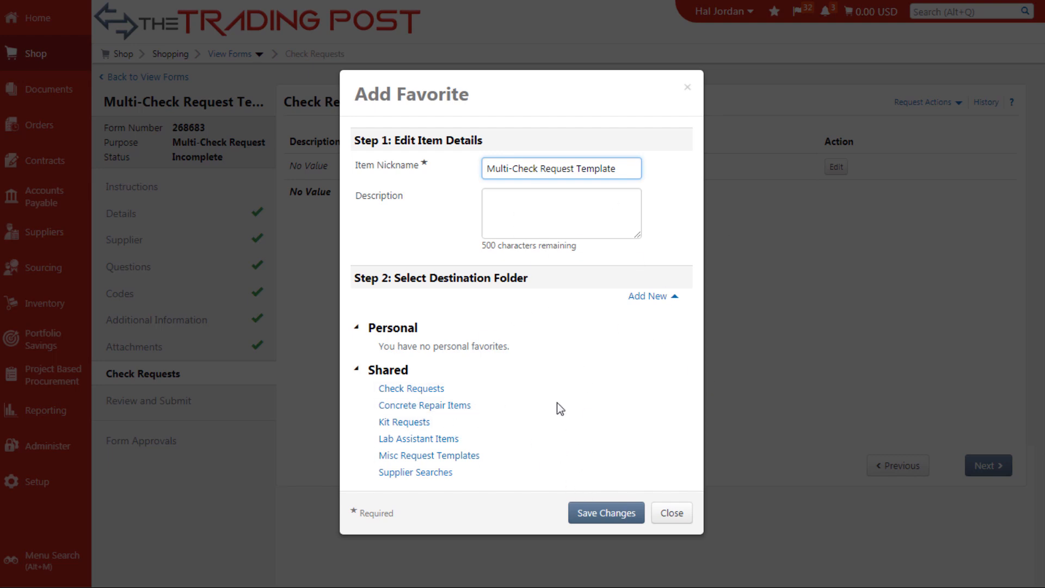
{"action": "left_click", "coordinate": [670, 517]}
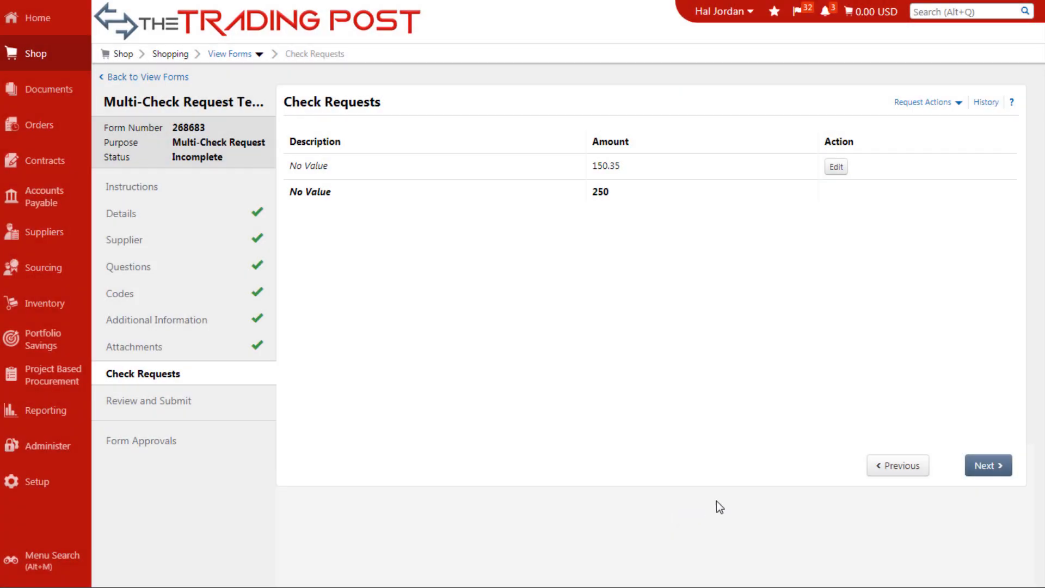
- Submit the multi-check request from its review section, confirm the submission and open the form approvals
{"action": "left_click", "coordinate": [173, 403]}
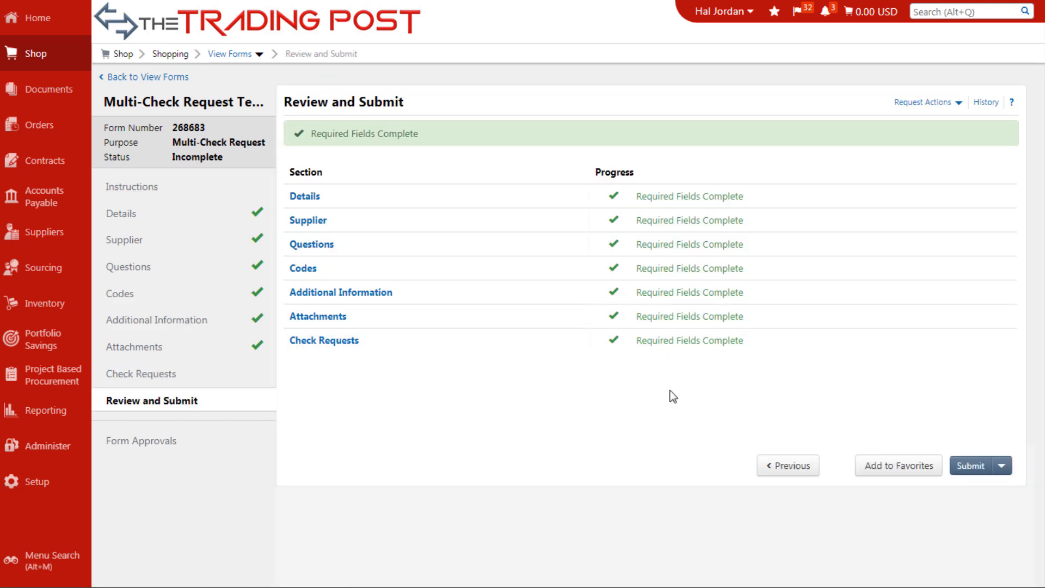
{"action": "left_click", "coordinate": [1002, 465]}
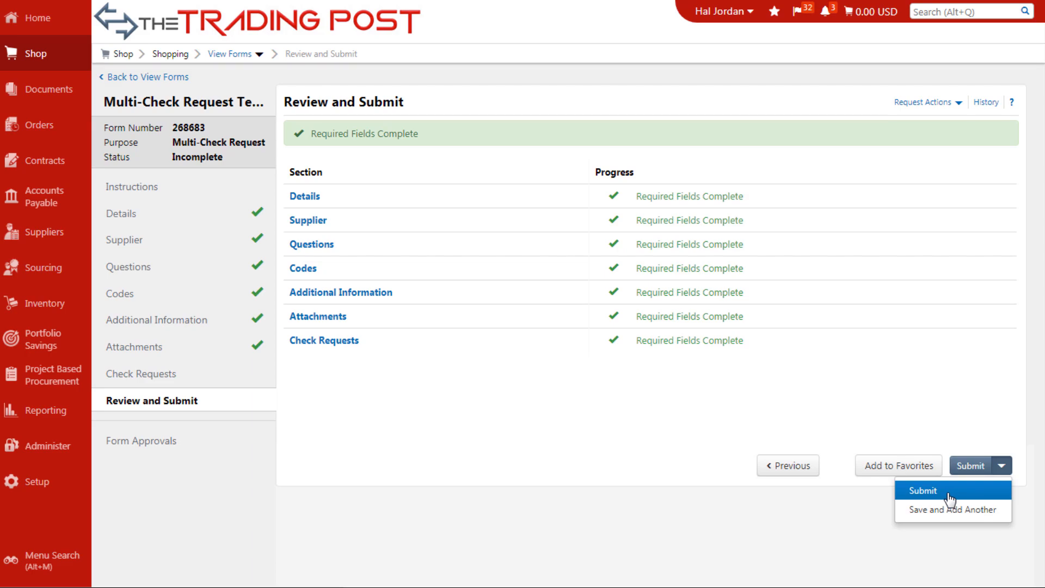
{"action": "left_click", "coordinate": [929, 492]}
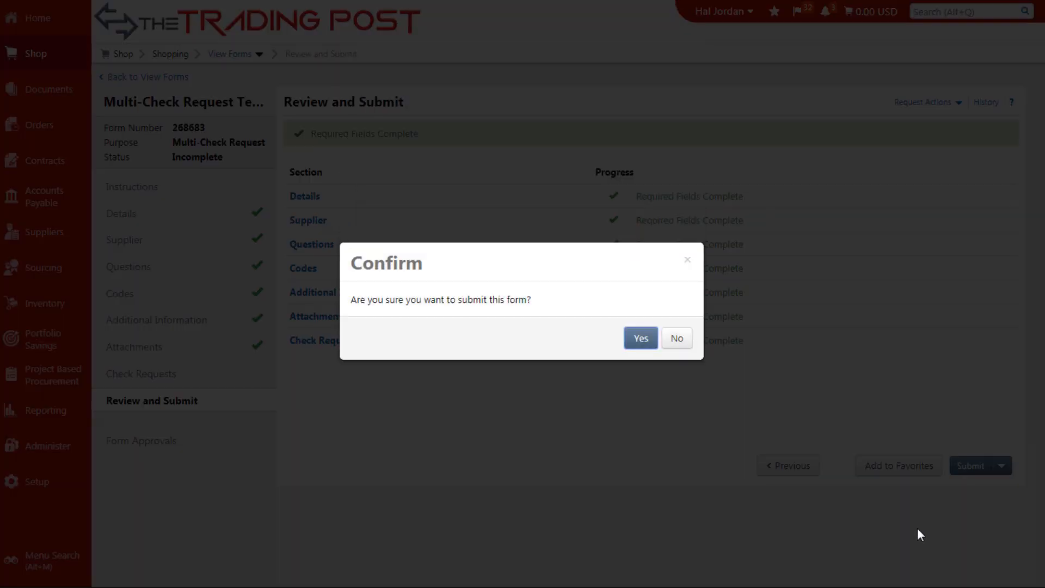
{"action": "left_click", "coordinate": [642, 341]}
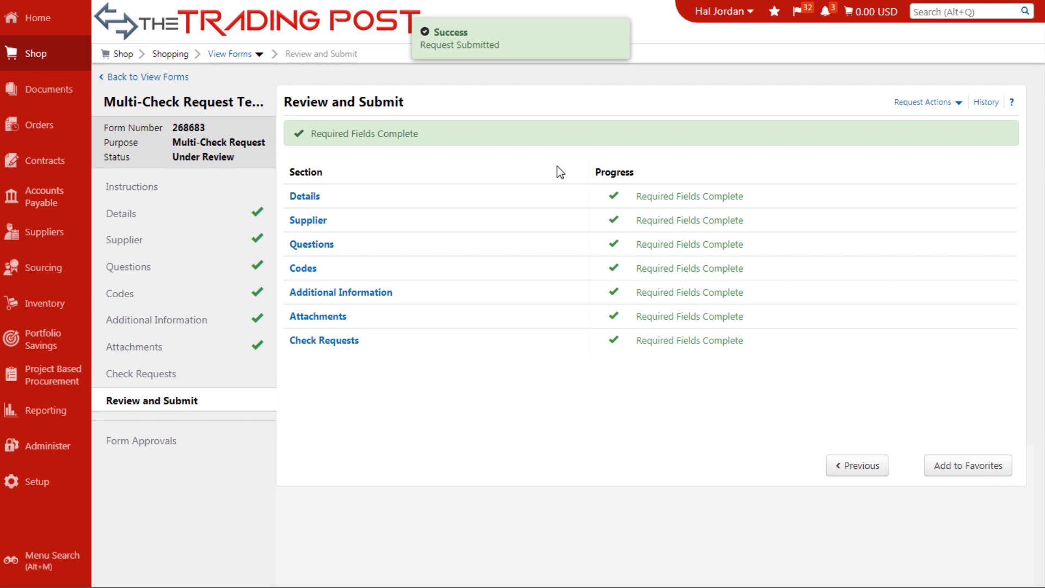
{"action": "left_click", "coordinate": [144, 446]}
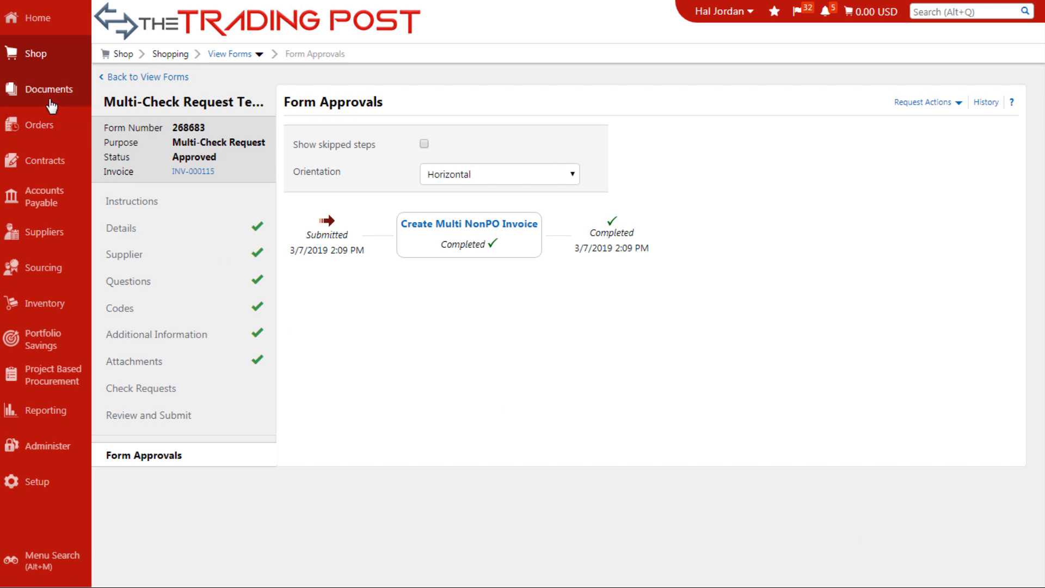
- Search the documents for form requests whose form purpose is Multi-Check Request
{"action": "mouse_move", "coordinate": [52, 106]}
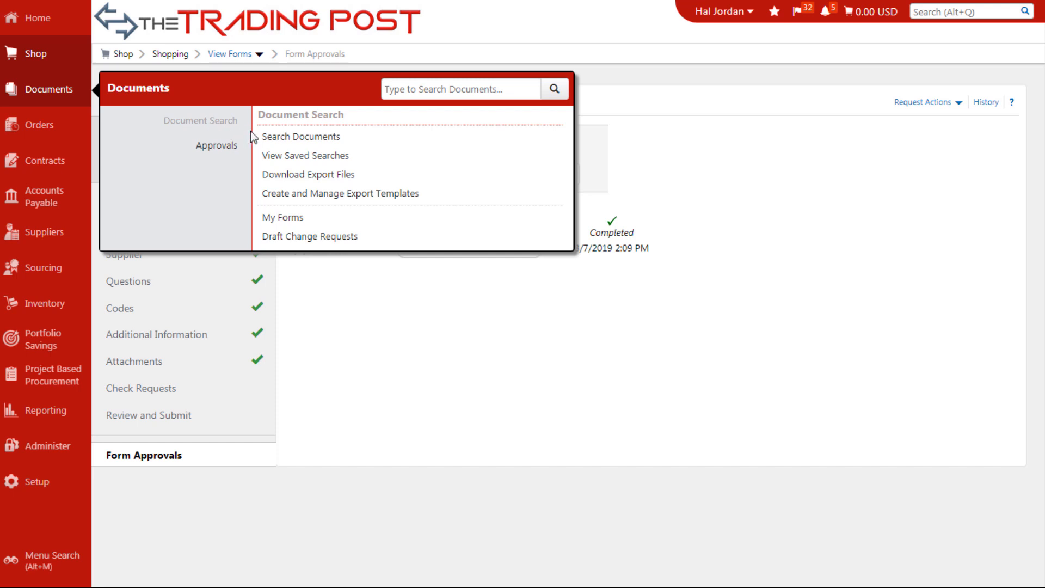
{"action": "left_click", "coordinate": [272, 138]}
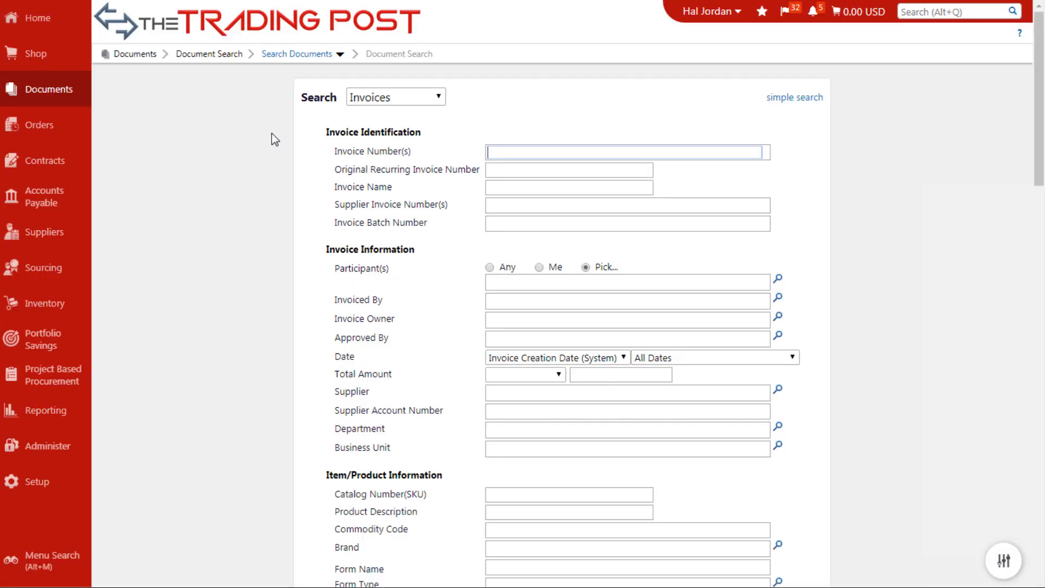
{"action": "left_click", "coordinate": [380, 100]}
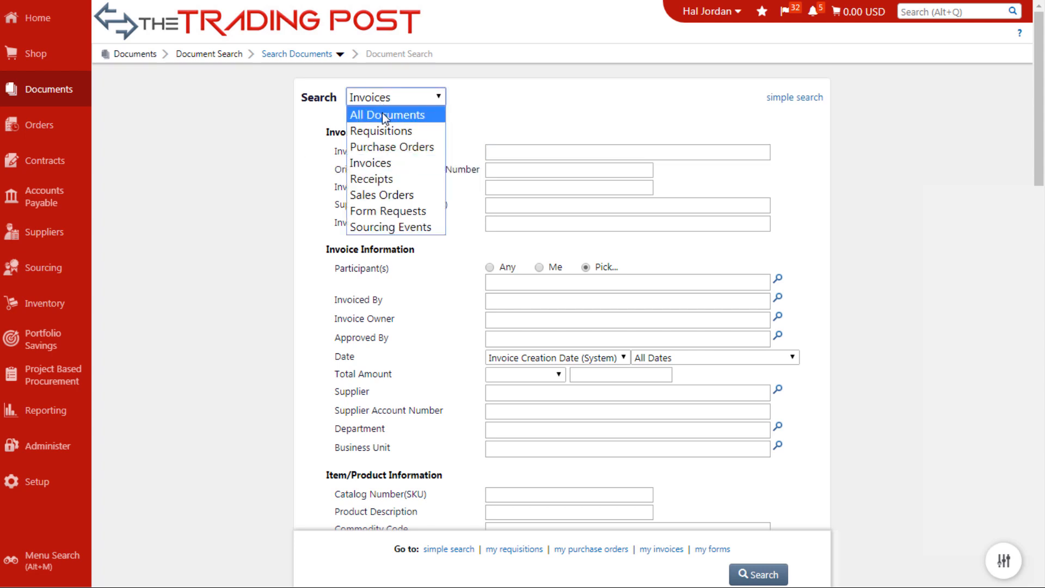
{"action": "left_click", "coordinate": [403, 212]}
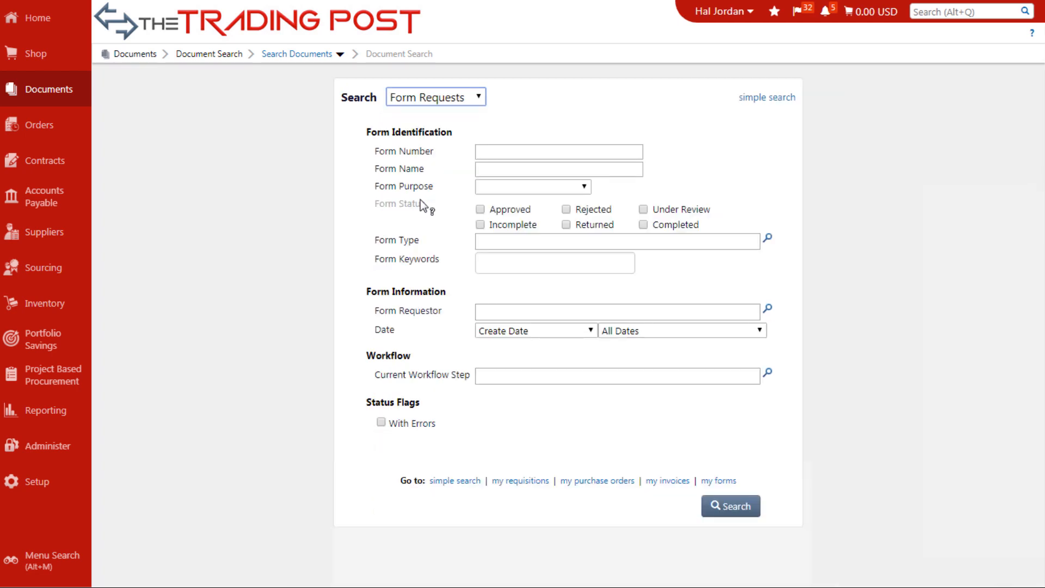
{"action": "left_click", "coordinate": [515, 190]}
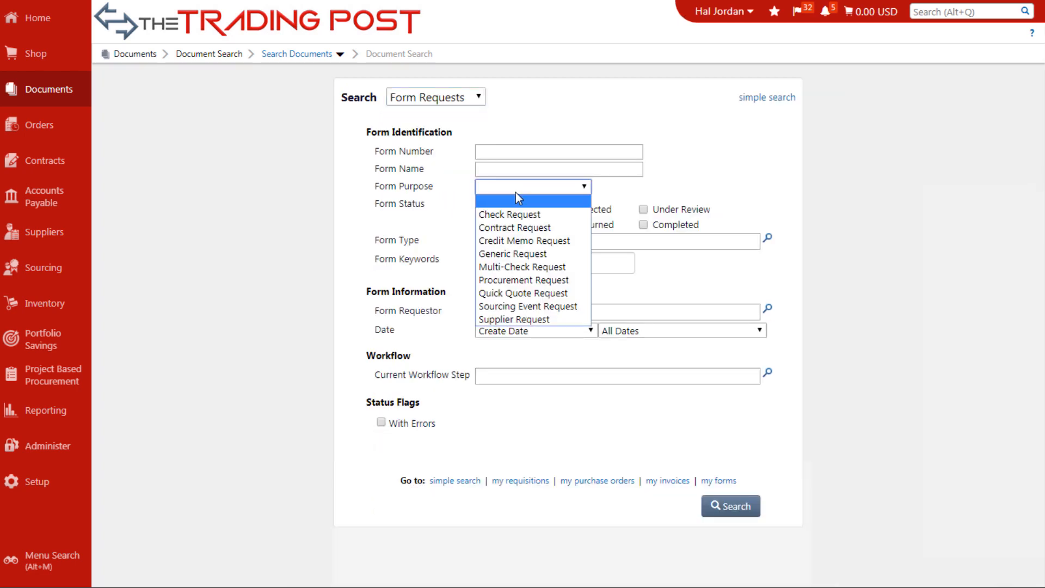
{"action": "left_click", "coordinate": [542, 267]}
{"action": "left_click", "coordinate": [747, 508]}
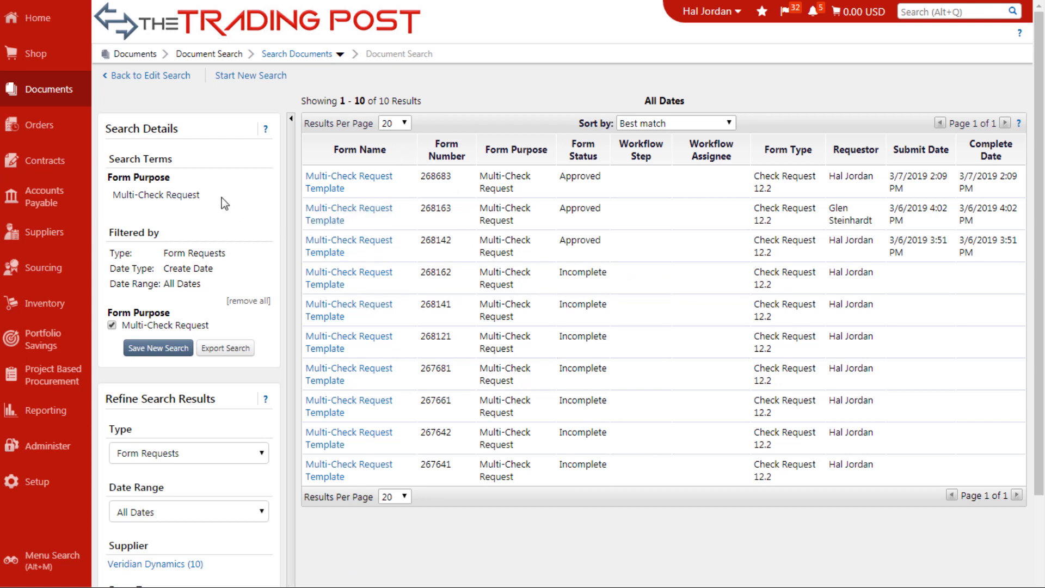
- Start a new document search for invoices with the creation date range set to Today
{"action": "mouse_move", "coordinate": [44, 91]}
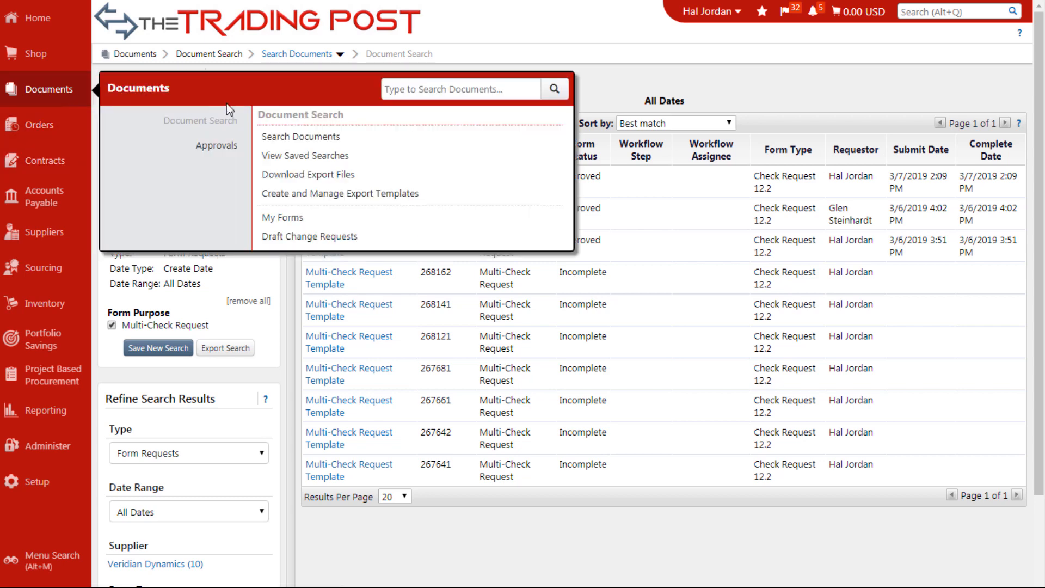
{"action": "left_click", "coordinate": [293, 135]}
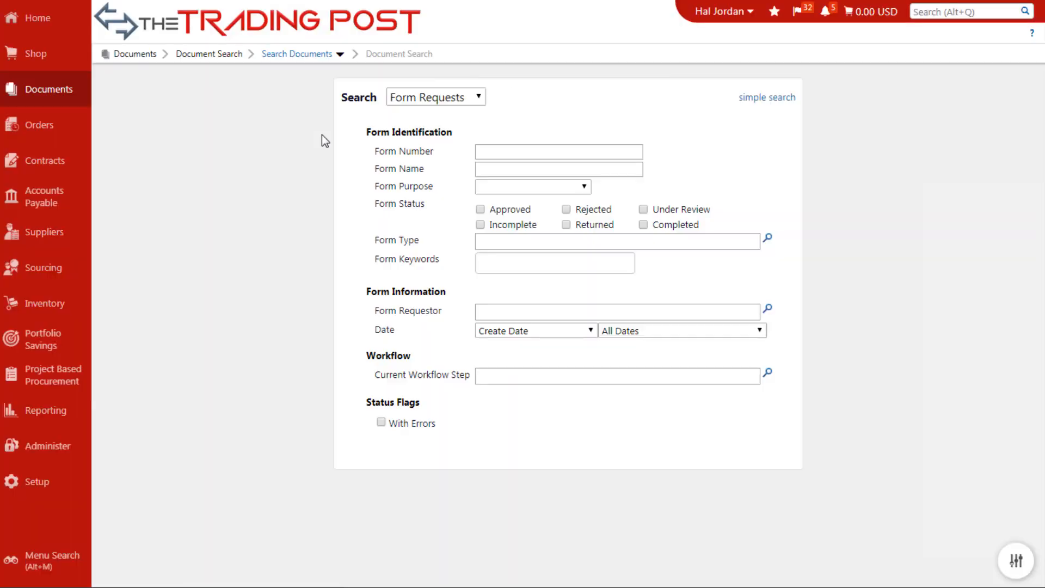
{"action": "left_click", "coordinate": [418, 100]}
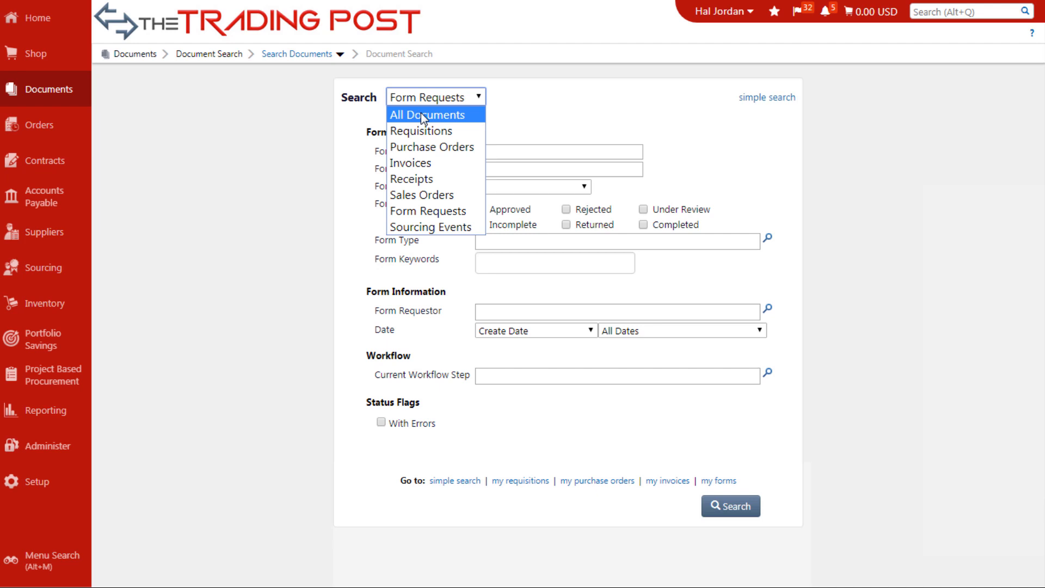
{"action": "left_click", "coordinate": [425, 165]}
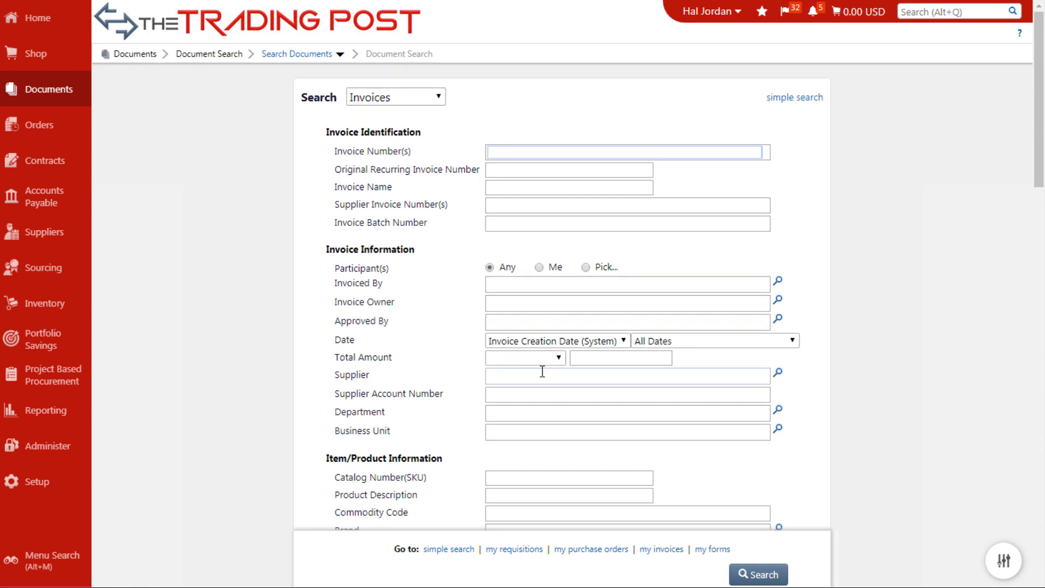
{"action": "left_click", "coordinate": [697, 342]}
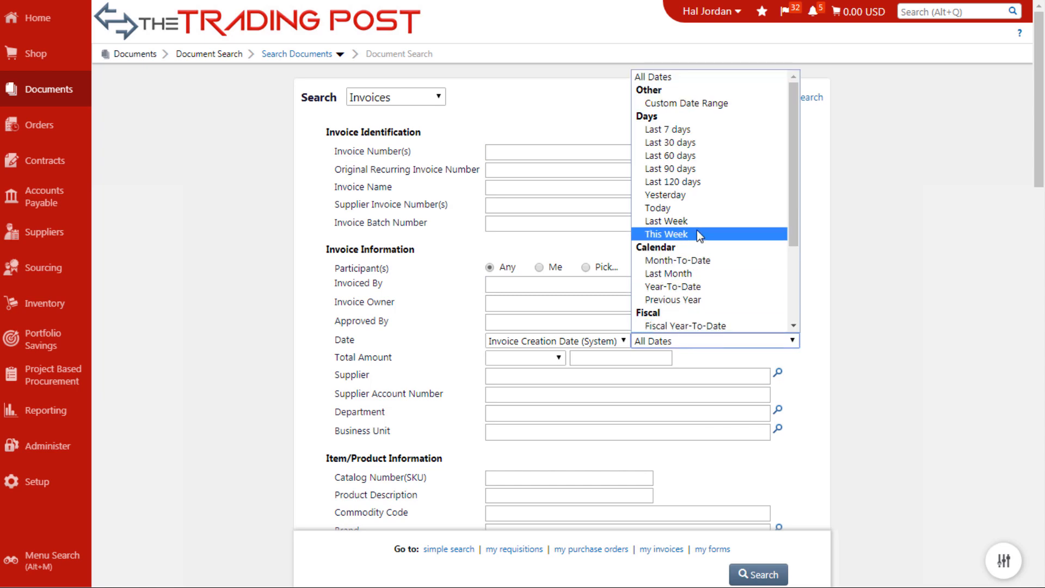
{"action": "left_click", "coordinate": [659, 208]}
{"action": "left_click", "coordinate": [760, 574]}
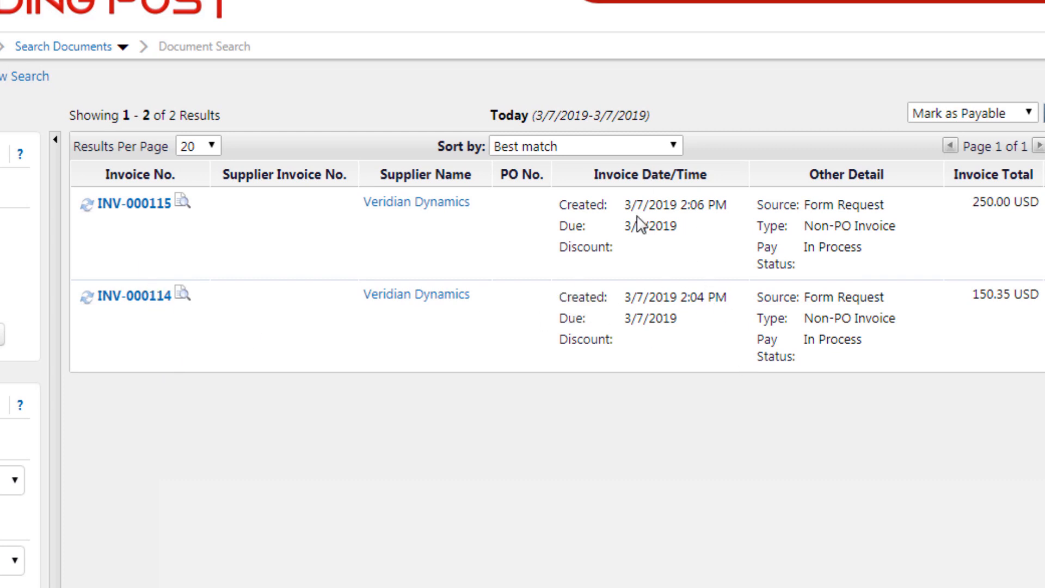
- Open the second invoice in the results and examine its invoice name, general details and the line item's unit price
{"action": "left_click", "coordinate": [144, 298]}
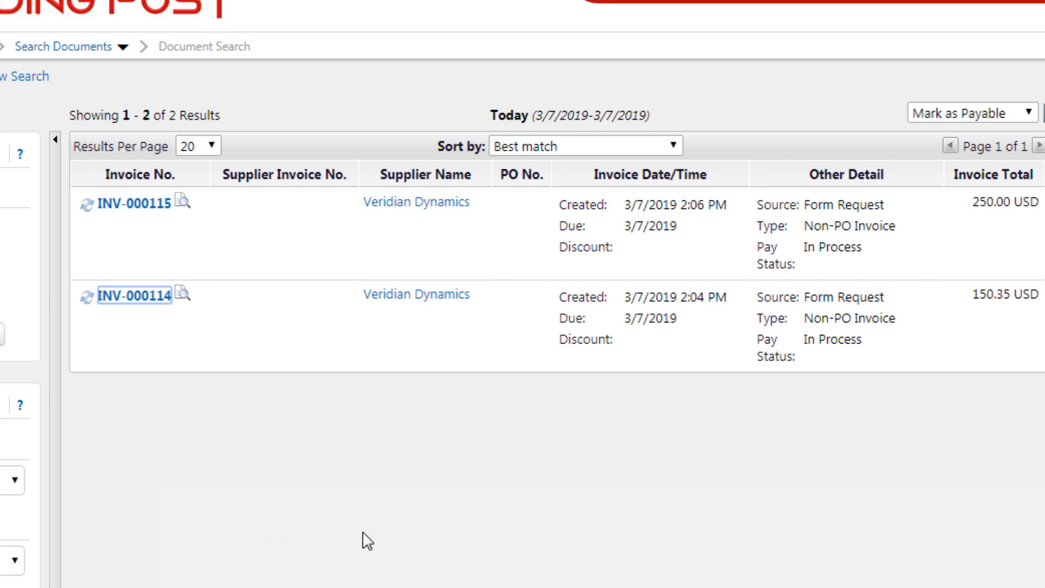
{"action": "scroll", "coordinate": [392, 536], "scroll_direction": "down", "scroll_amount": 3}
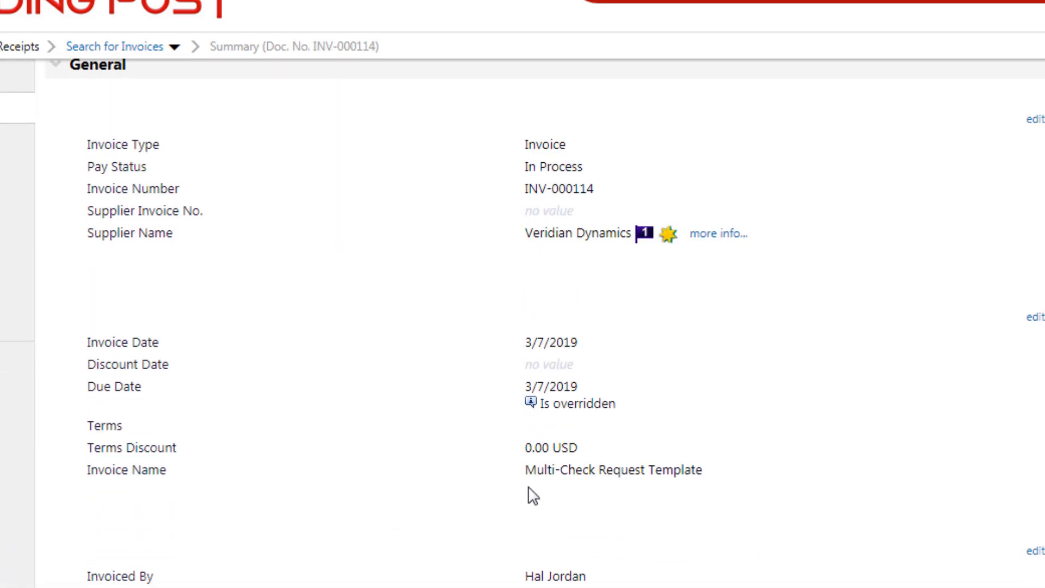
{"action": "left_click_drag", "start_coordinate": [704, 470], "coordinate": [529, 472]}
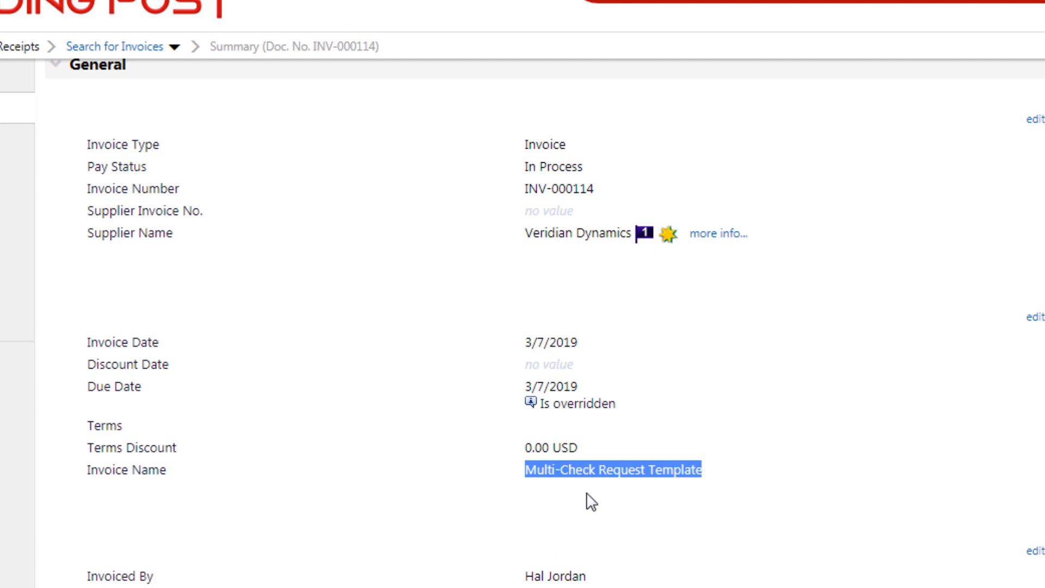
{"action": "scroll", "coordinate": [280, 539], "scroll_direction": "down", "scroll_amount": 3}
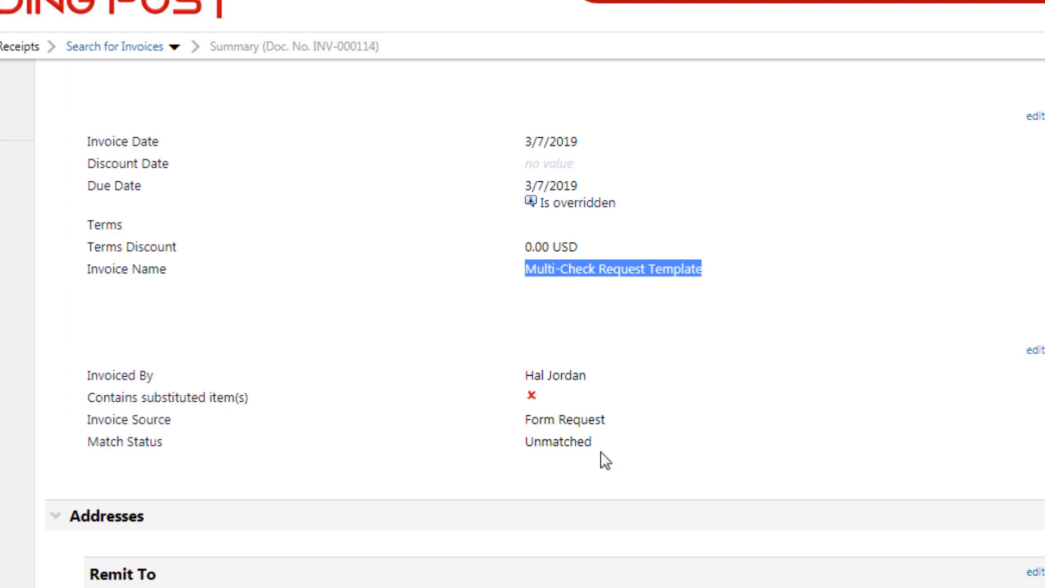
{"action": "scroll", "coordinate": [603, 459], "scroll_direction": "down", "scroll_amount": 10}
{"action": "scroll", "coordinate": [603, 459], "scroll_direction": "down", "scroll_amount": 12}
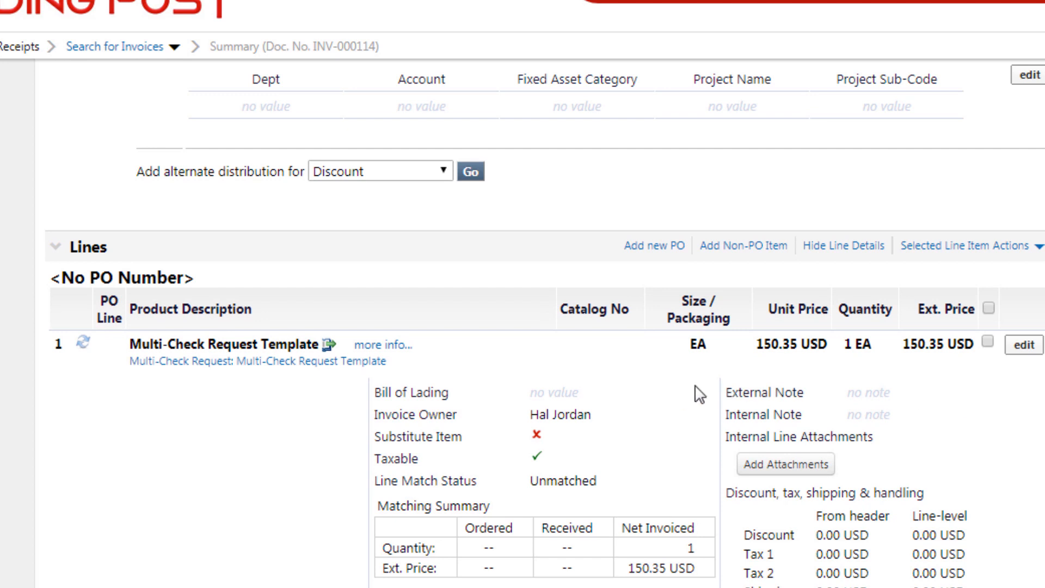
{"action": "left_click_drag", "start_coordinate": [828, 345], "coordinate": [756, 344]}
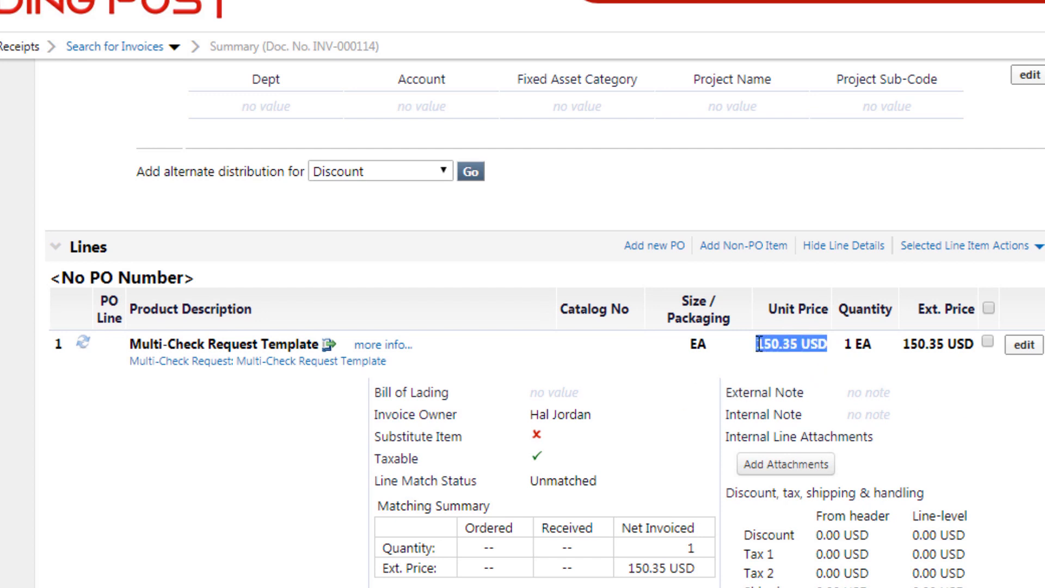